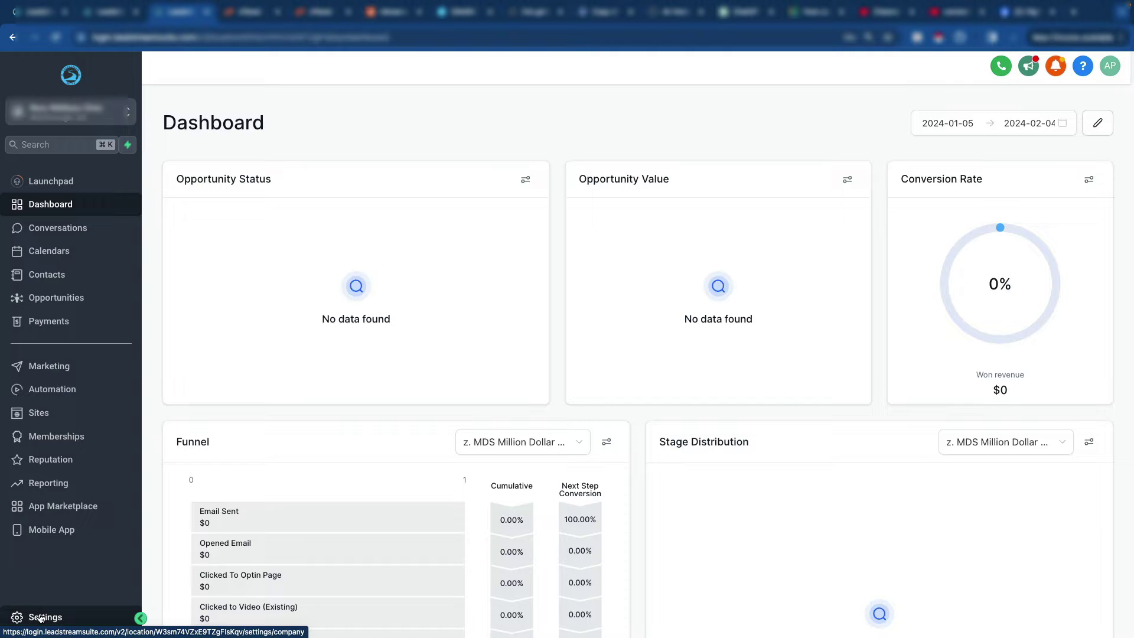
Step: Open the account settings and go to Email Services in the sidebar
click(40, 618)
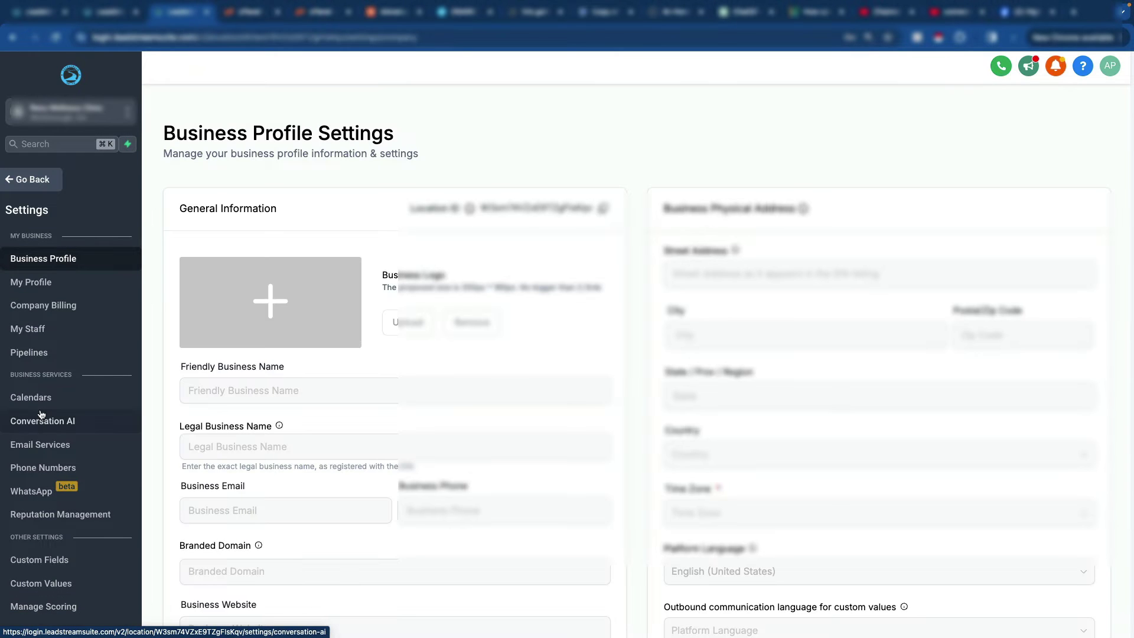
scroll(42, 413, down, 1)
scroll(41, 413, down, 2)
scroll(41, 413, up, 3)
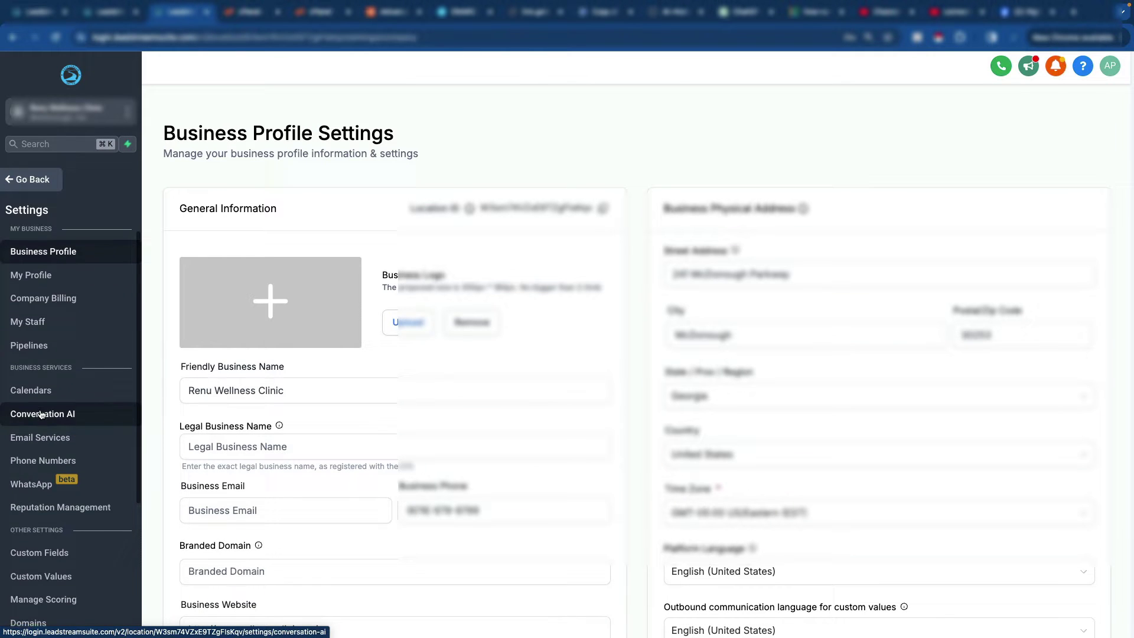
scroll(41, 414, down, 2)
click(40, 352)
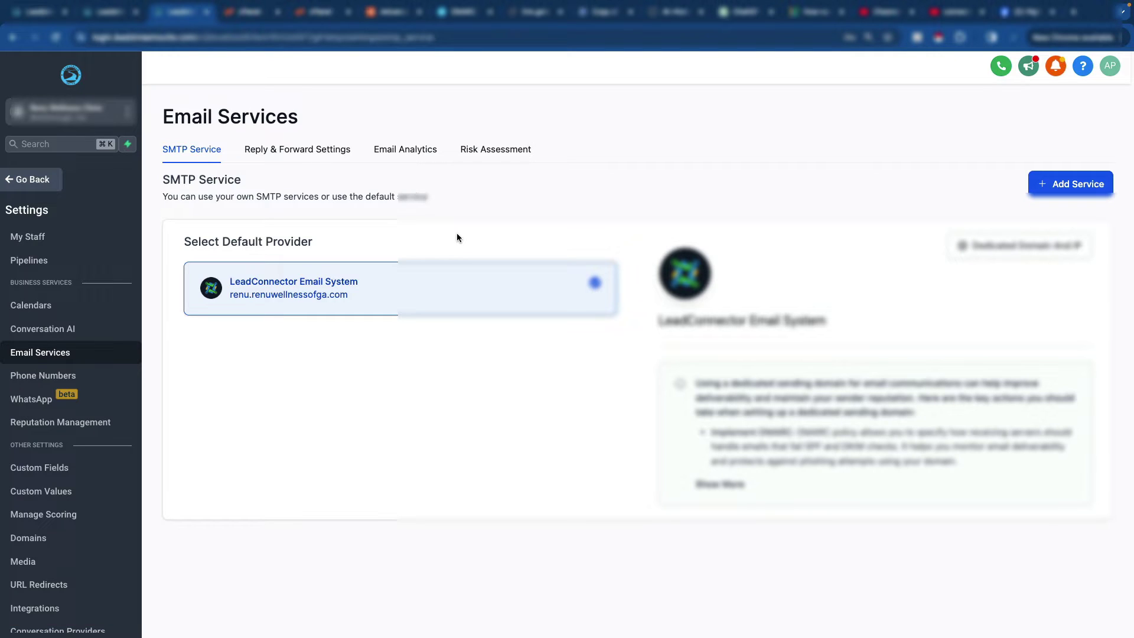
Step: Open and cancel the Add Service form, then open the Dedicated Domain And IP page
click(1050, 188)
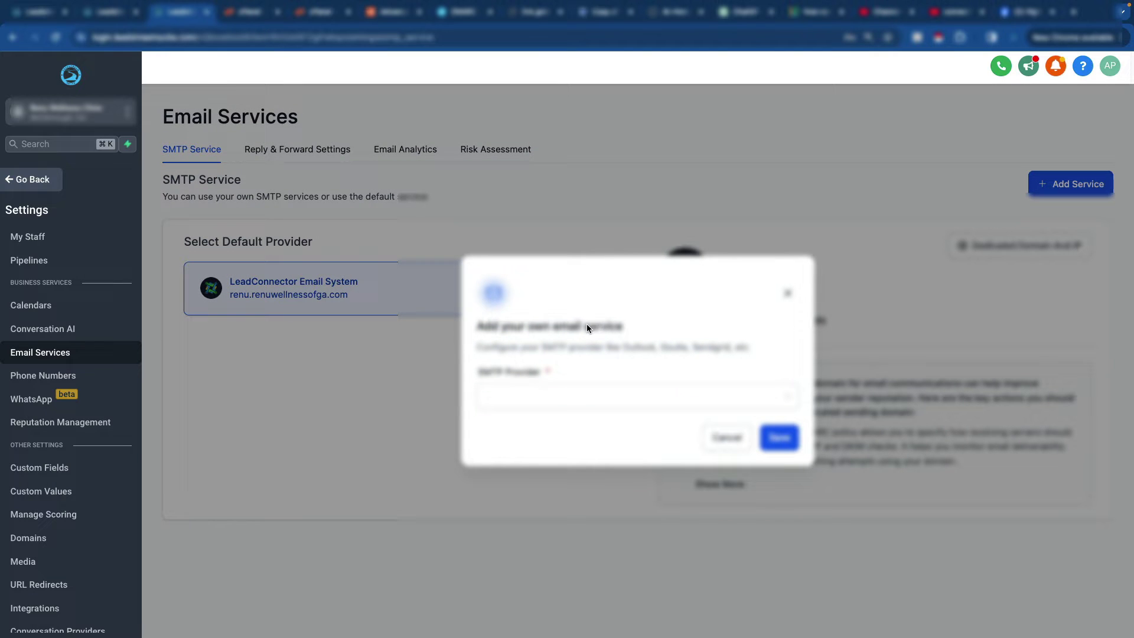
click(727, 437)
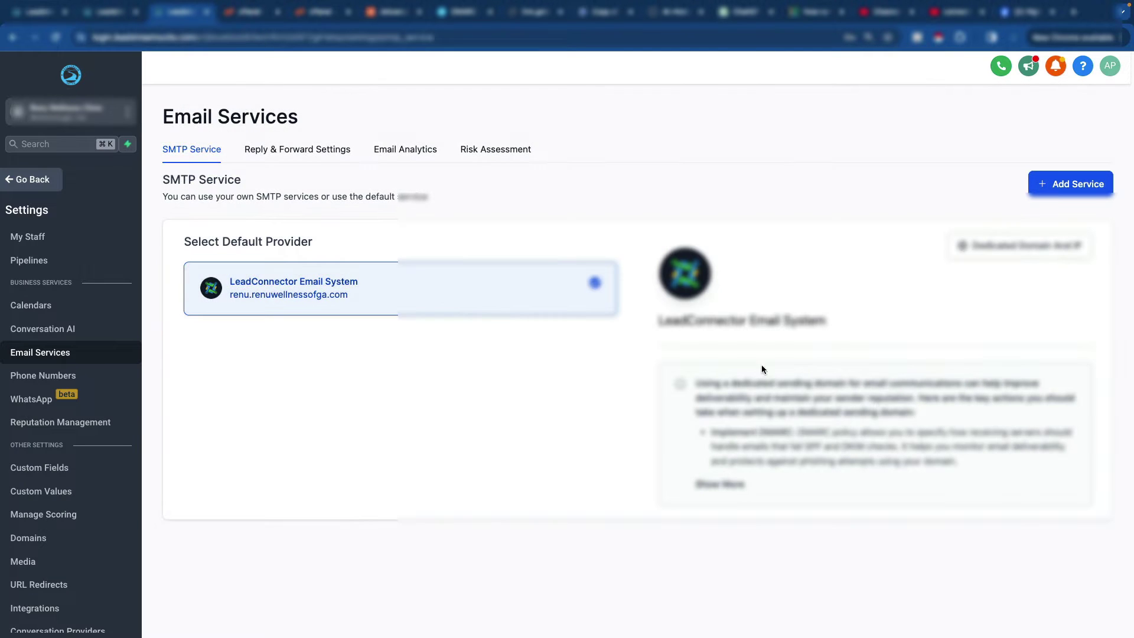
click(975, 246)
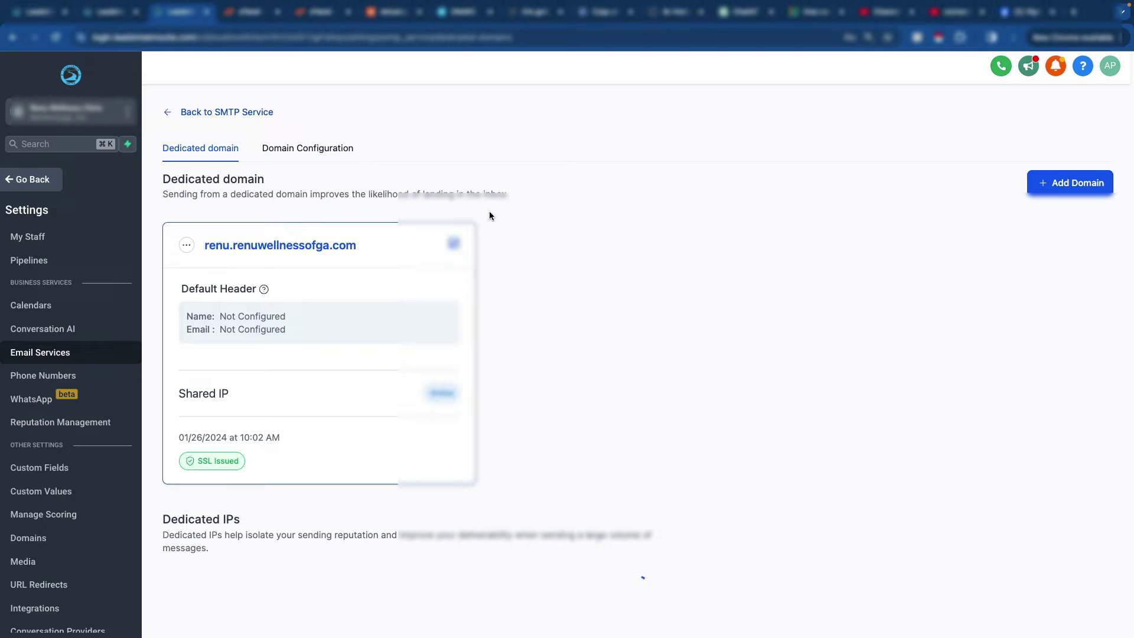
Step: Start a new domain and enter mail1.proformguard.com as the domain name
click(1054, 184)
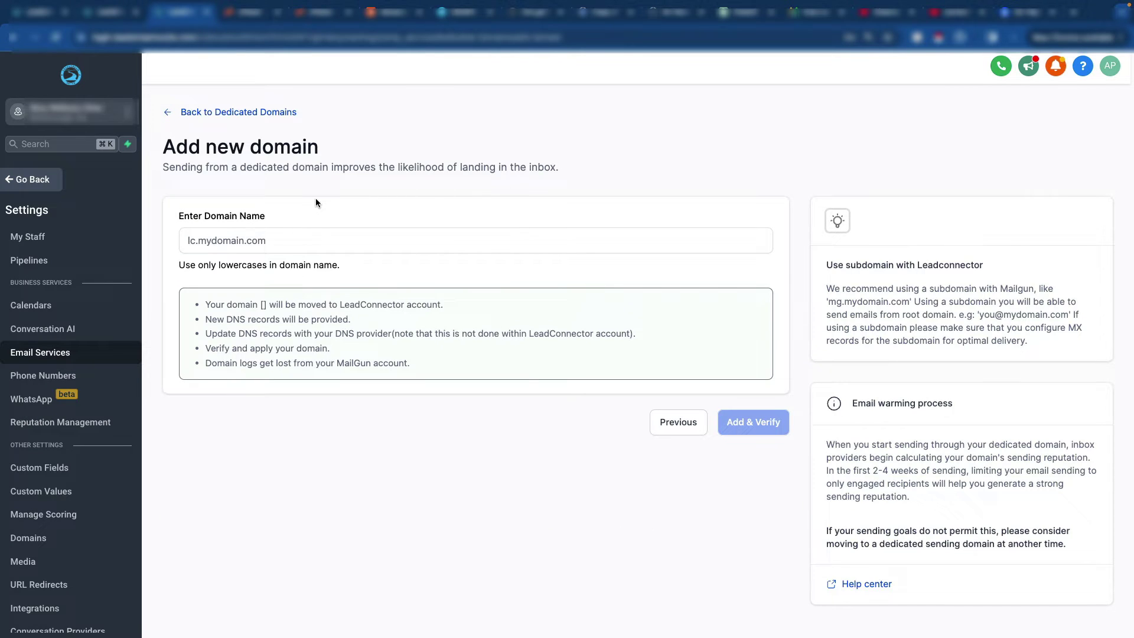
click(296, 246)
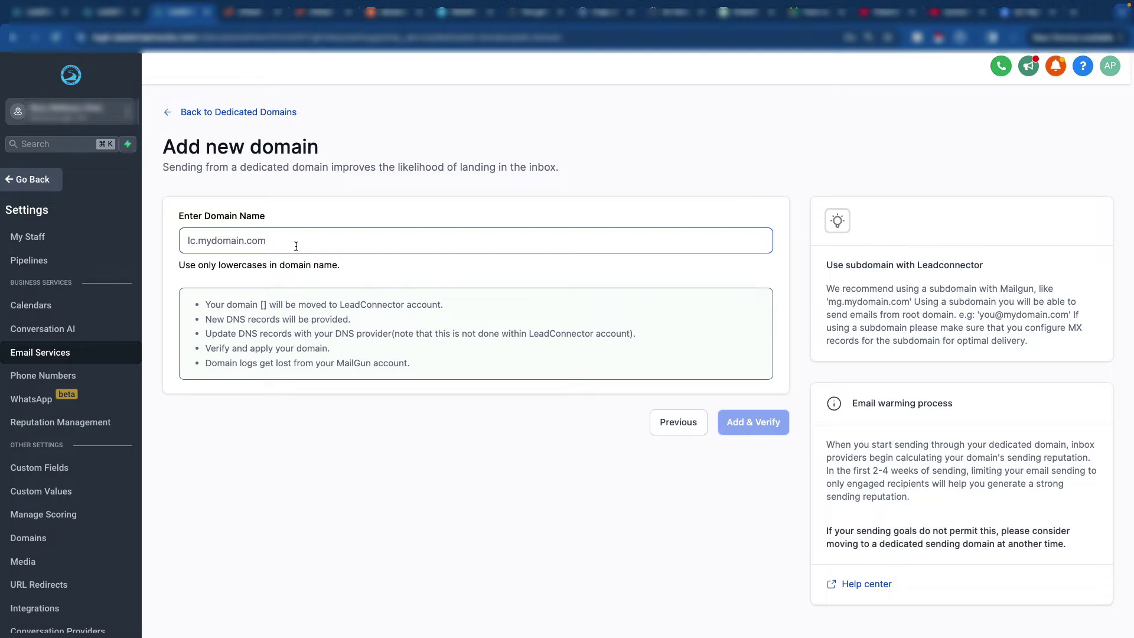
text(replt)
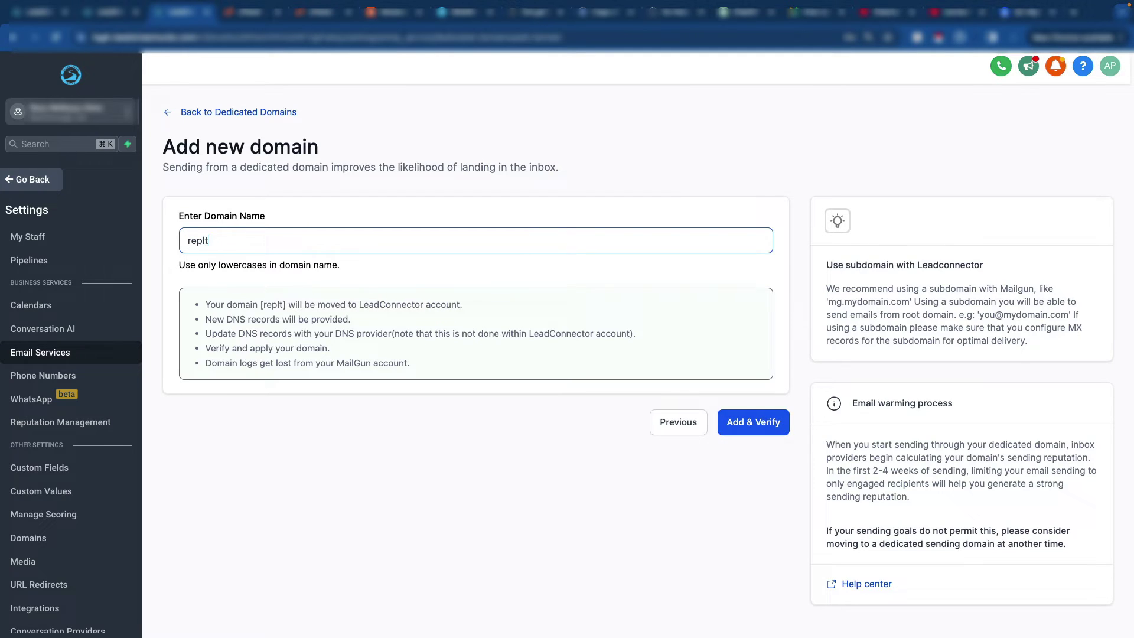
key(BackSpace)
text(y.pr)
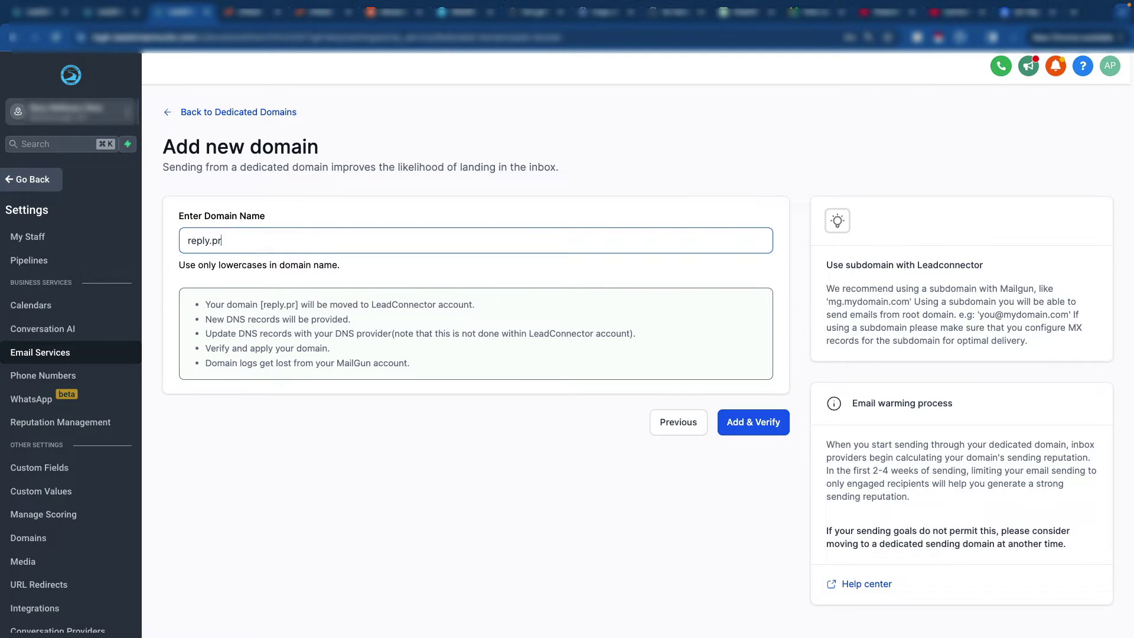
text(ogormguar)
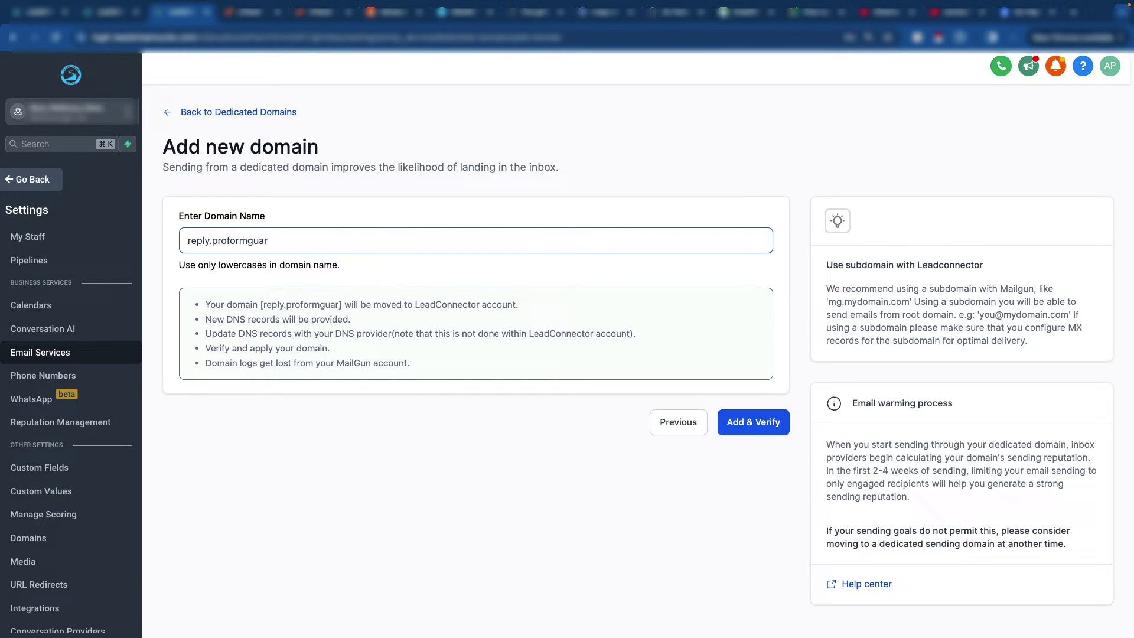
text(d.com)
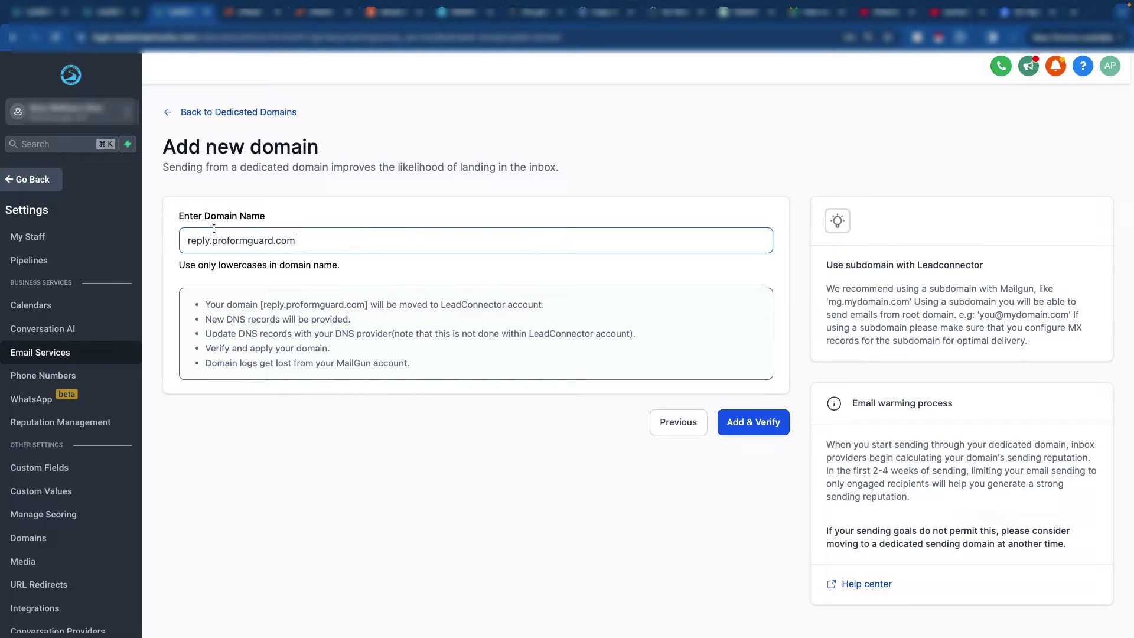
drag(212, 240, 188, 241)
text(mail1)
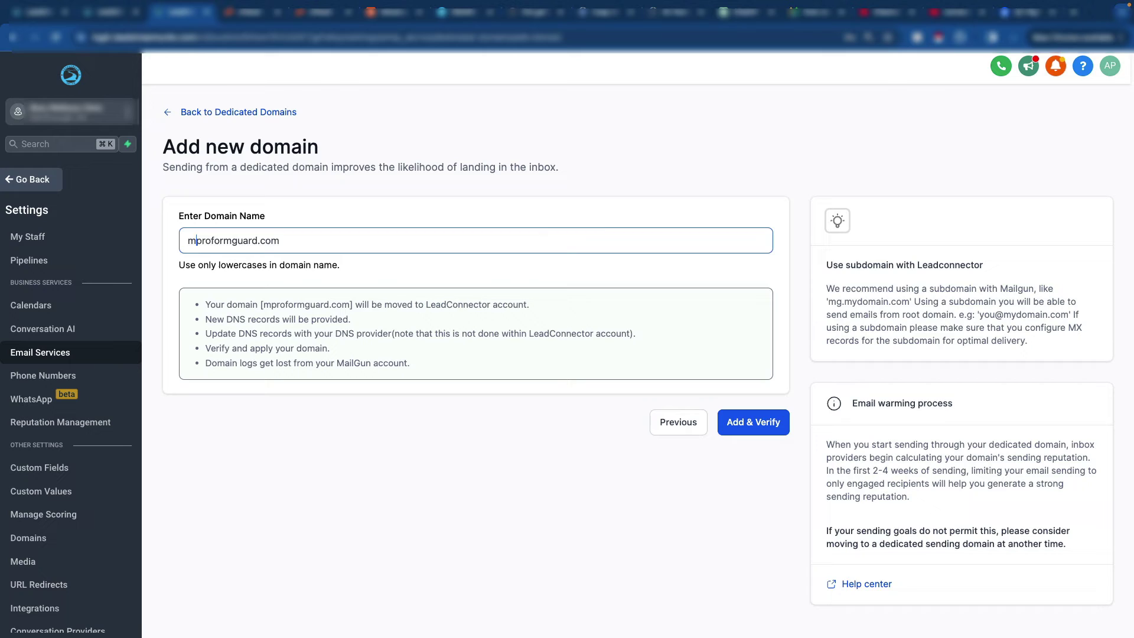
text(.)
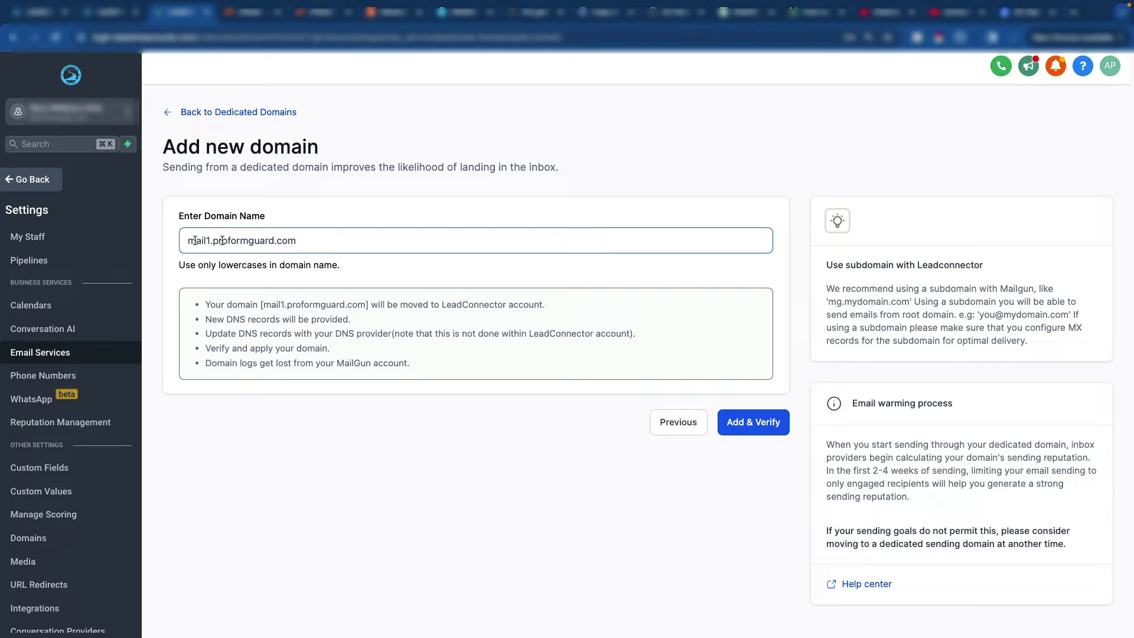
Step: Submit mail1.proformguard.com, continue to the manual DNS records, and glance at the cPanel and Namecheap tabs
click(735, 420)
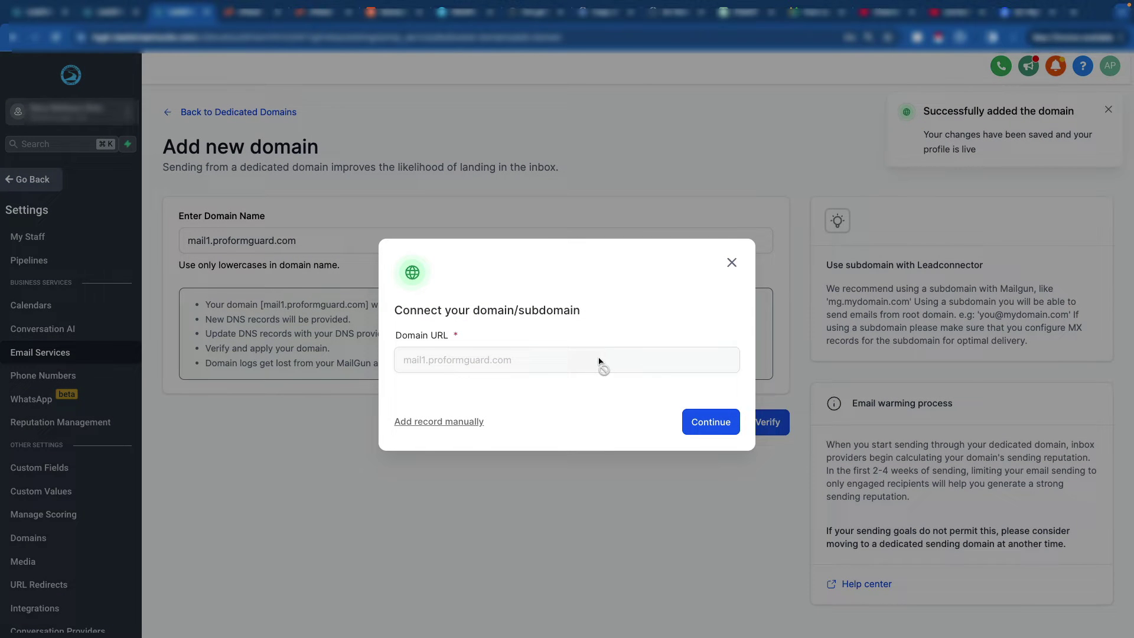
click(710, 433)
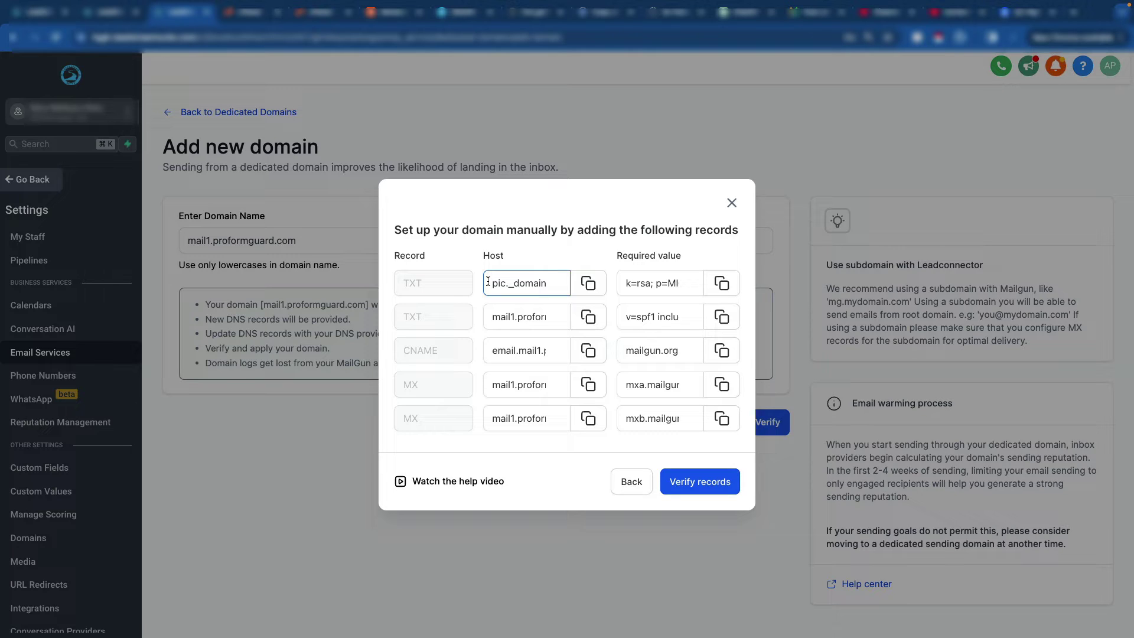
click(251, 12)
click(307, 13)
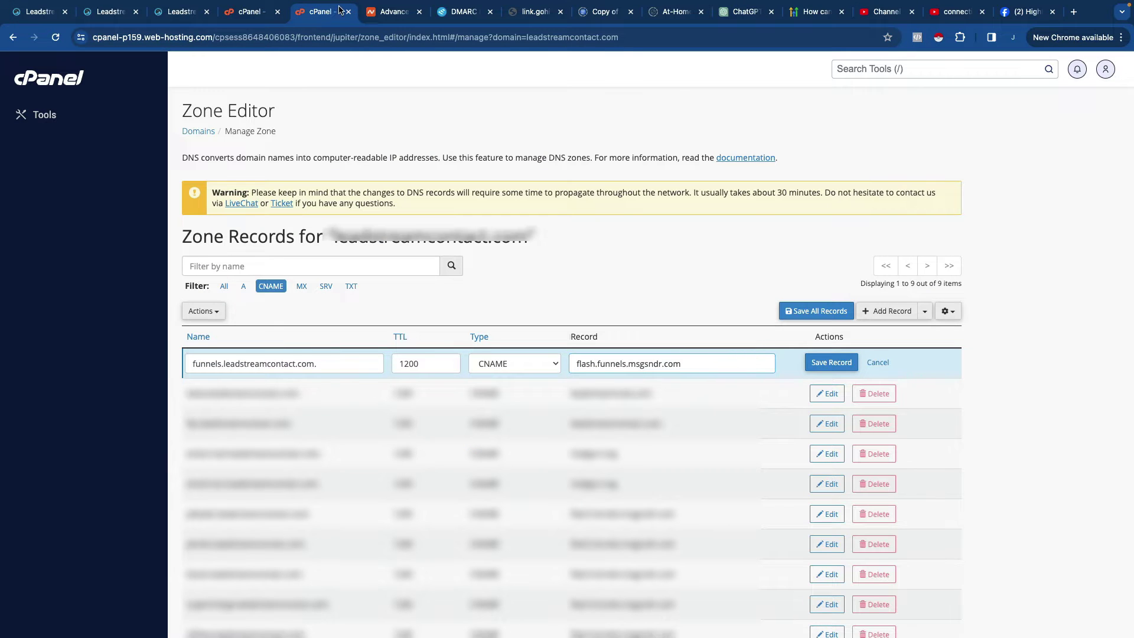
click(392, 14)
click(322, 15)
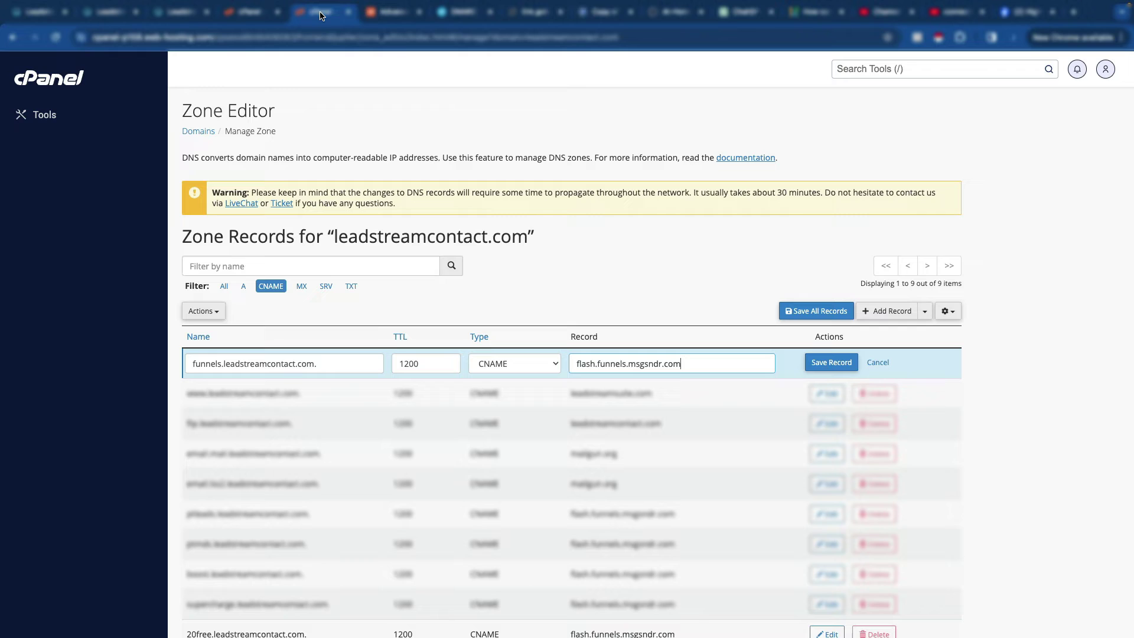
Step: Copy the first TXT record's pic._domainkey host value and go to Namecheap's proformguard.com DNS page
click(195, 14)
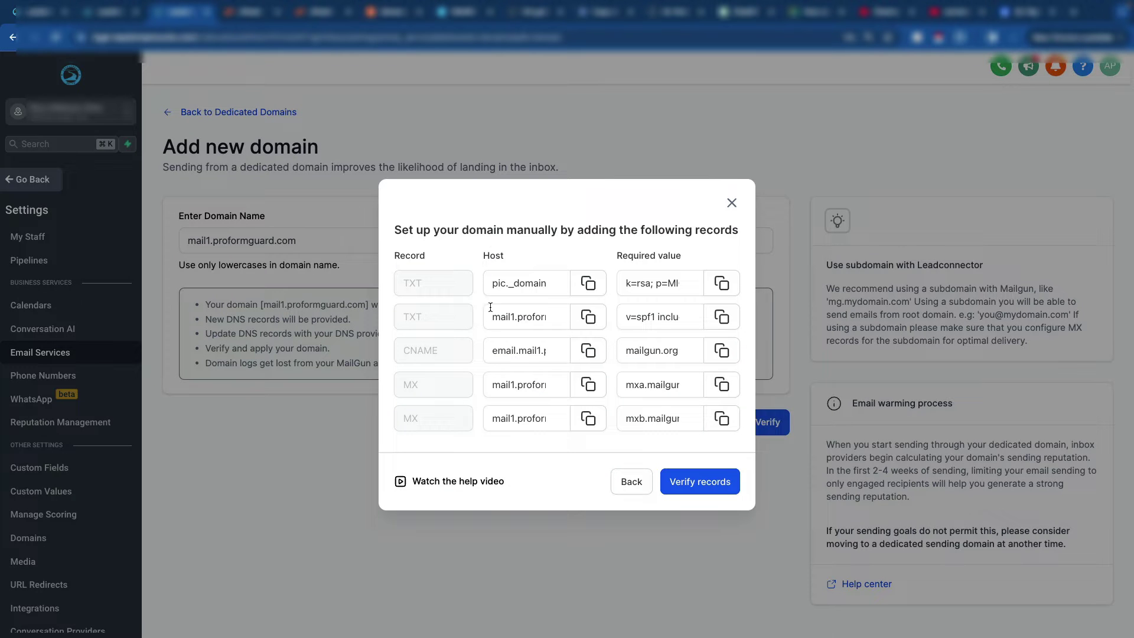
click(506, 292)
drag(493, 283, 586, 354)
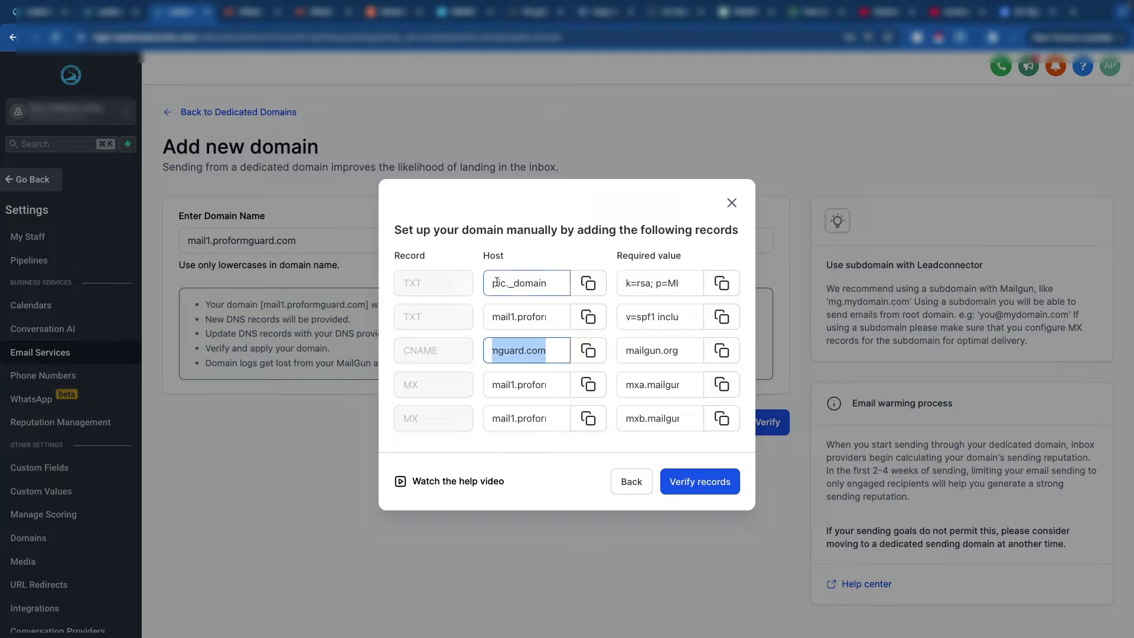
click(515, 317)
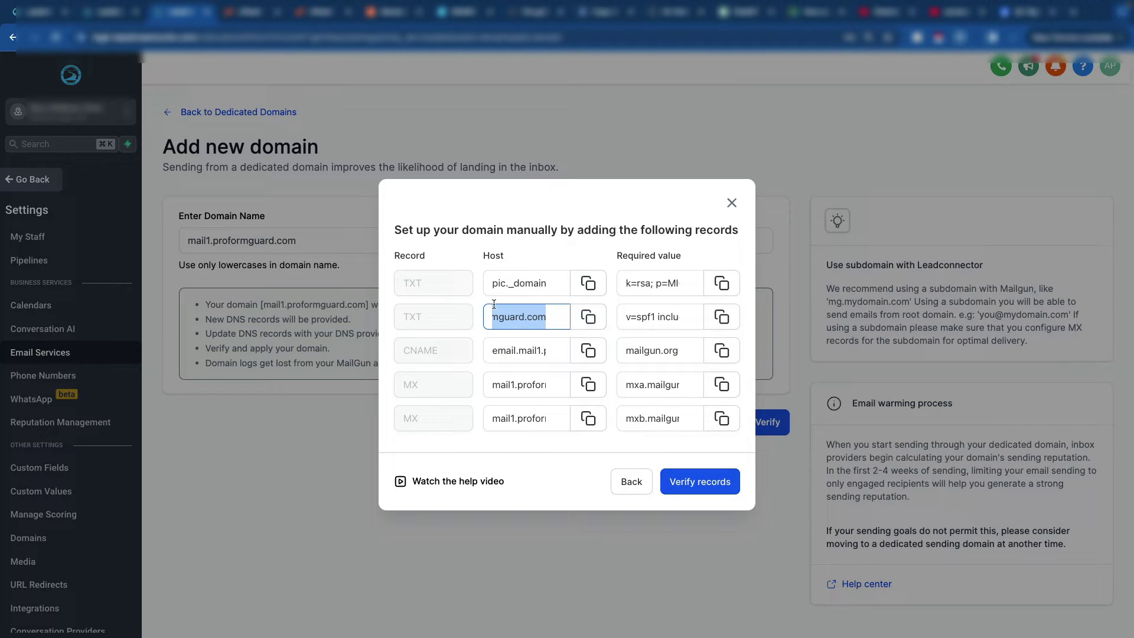
click(417, 284)
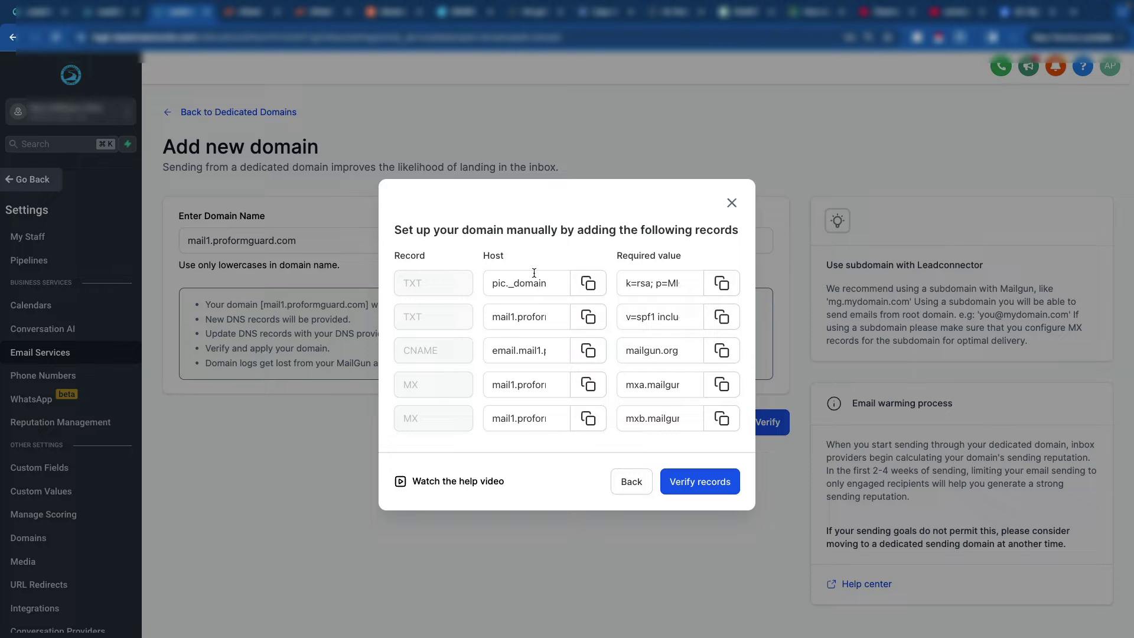
click(560, 287)
click(595, 287)
click(393, 15)
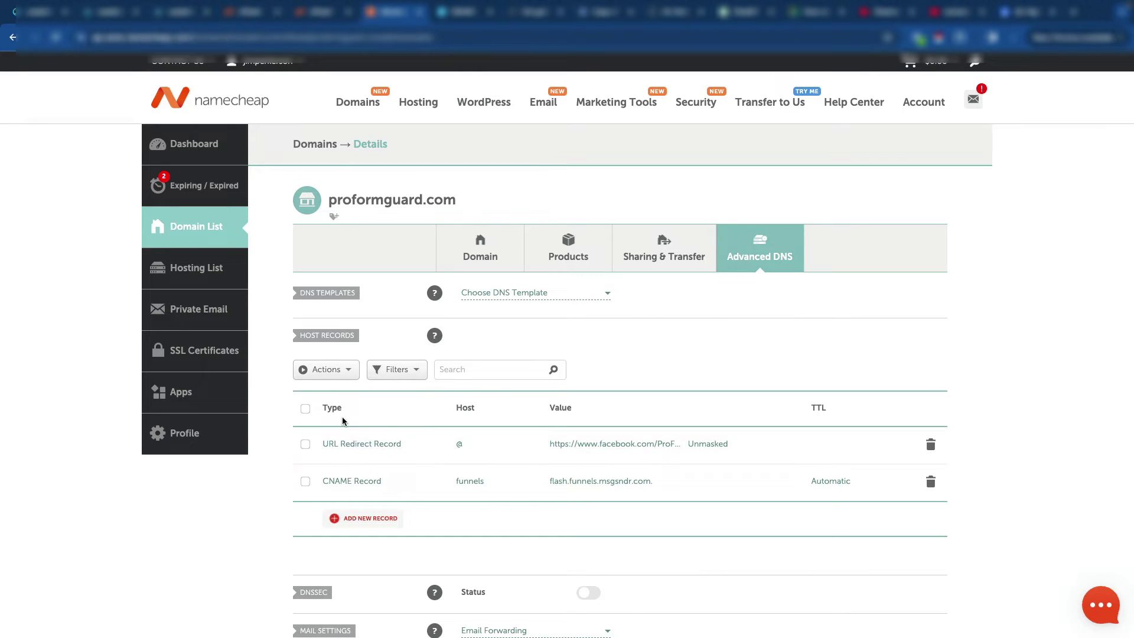
Step: Add a new TXT record in Namecheap with host pic._domainkey.mail1
scroll(401, 398, down, 1)
scroll(401, 403, down, 1)
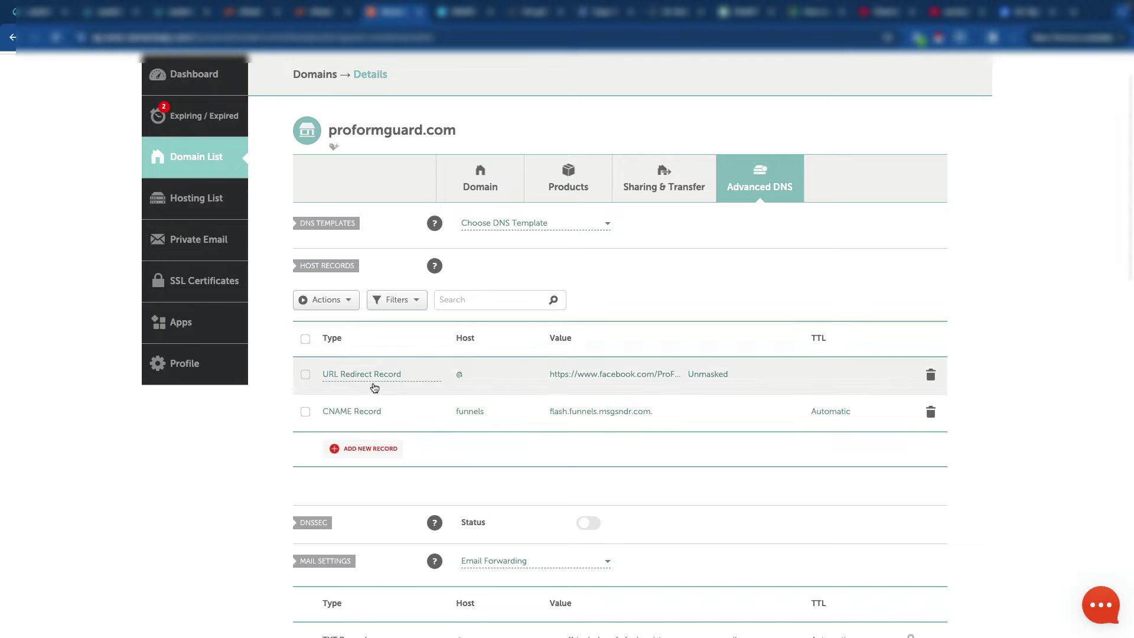
click(363, 448)
scroll(363, 447, down, 3)
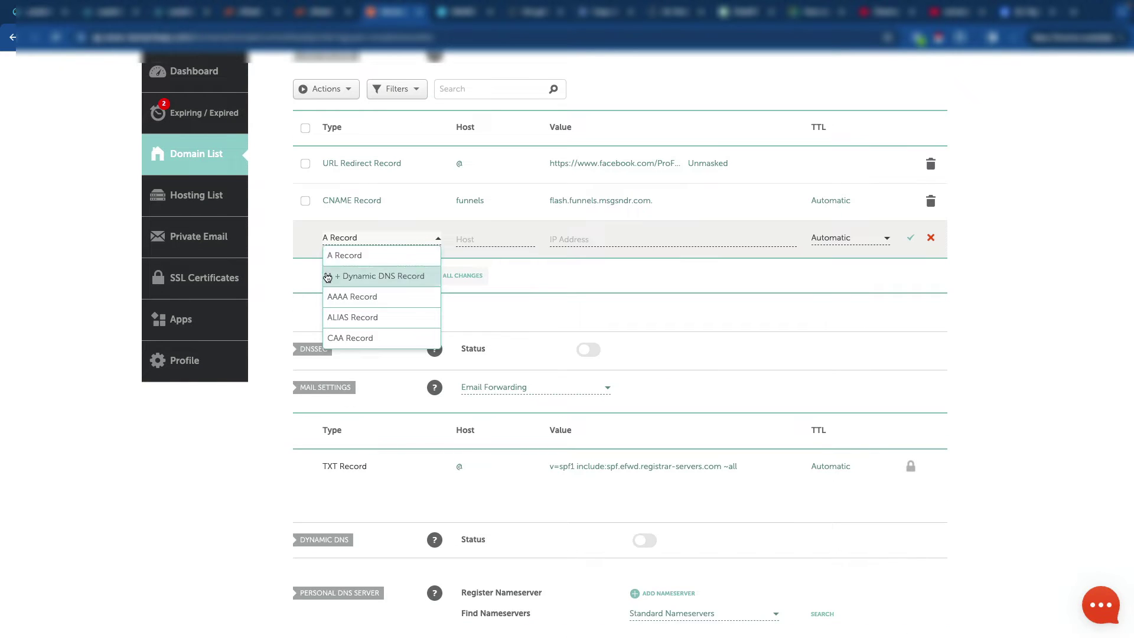
scroll(385, 322, down, 1)
scroll(367, 319, down, 2)
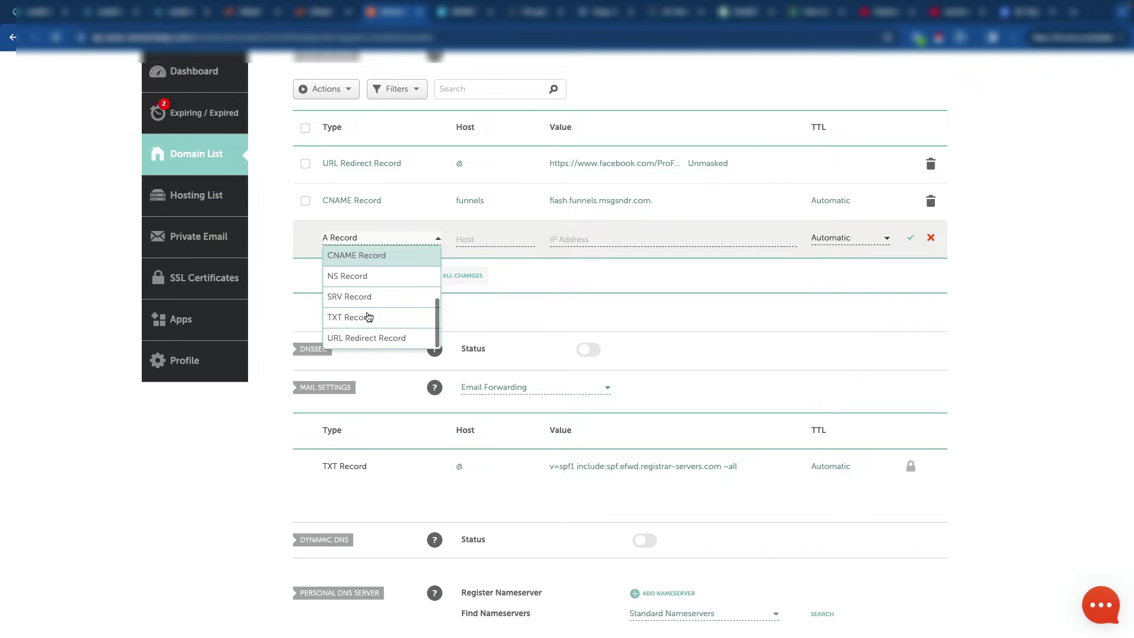
click(367, 317)
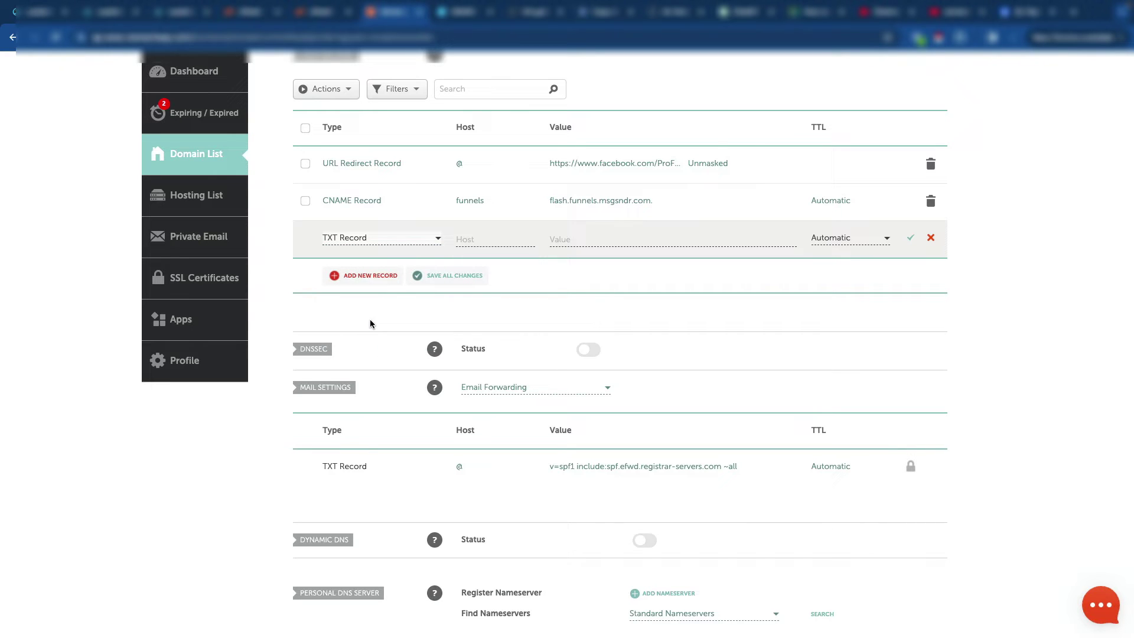
click(482, 238)
key(ctrl+v)
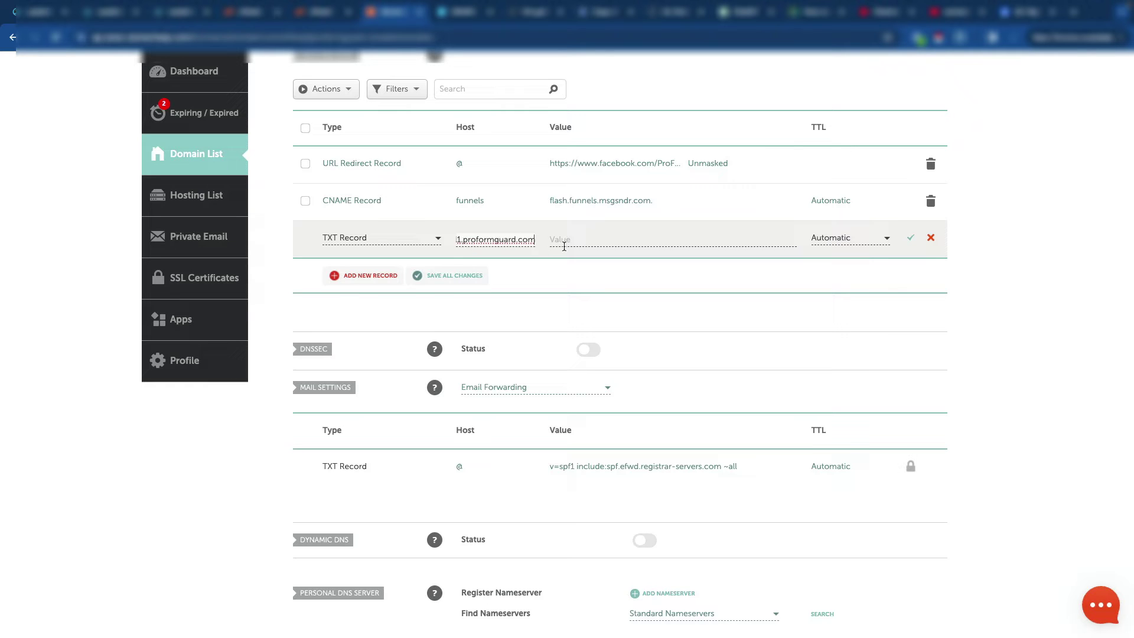
key(Home)
key(Left)
key(Left)
key(Left)
key(Left)
key(Left)
key(Left)
key(Left)
key(Left)
key(Left)
key(Left)
key(Left)
text(pic._)
Step: Paste the copied k=rsa DKIM key as the TXT record's value and save it
click(586, 237)
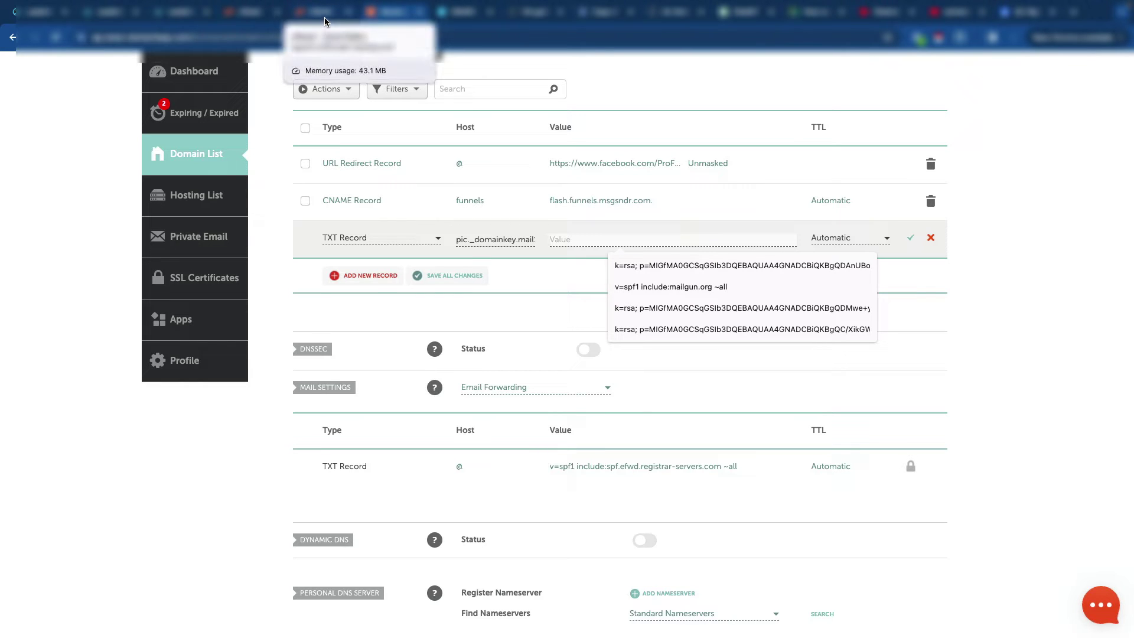
click(183, 13)
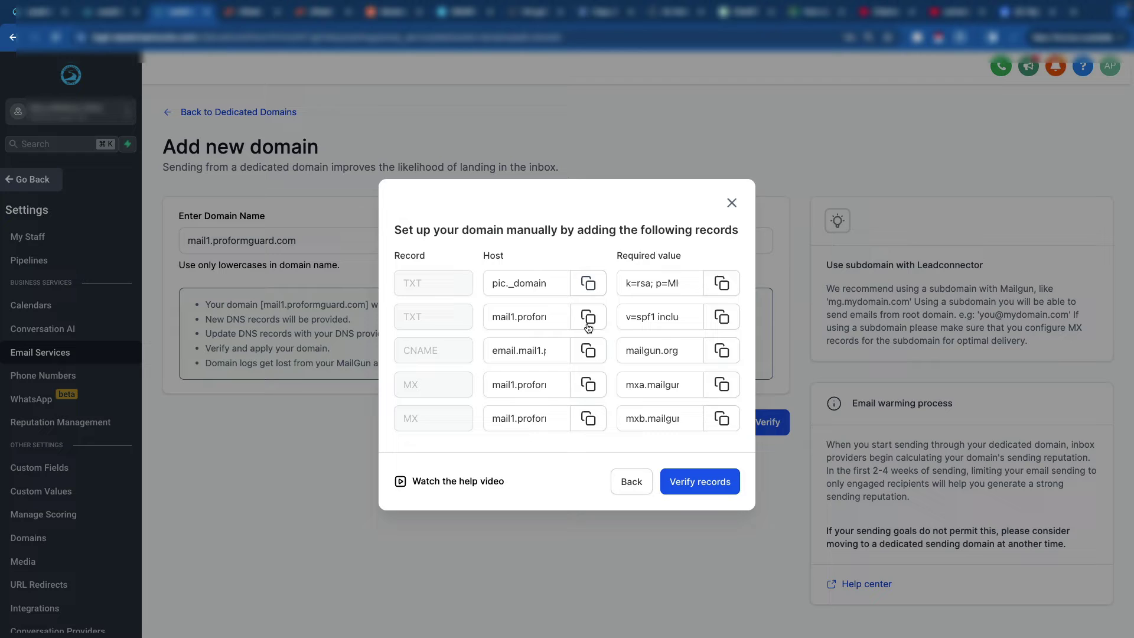
click(722, 283)
mouse_move(432, 36)
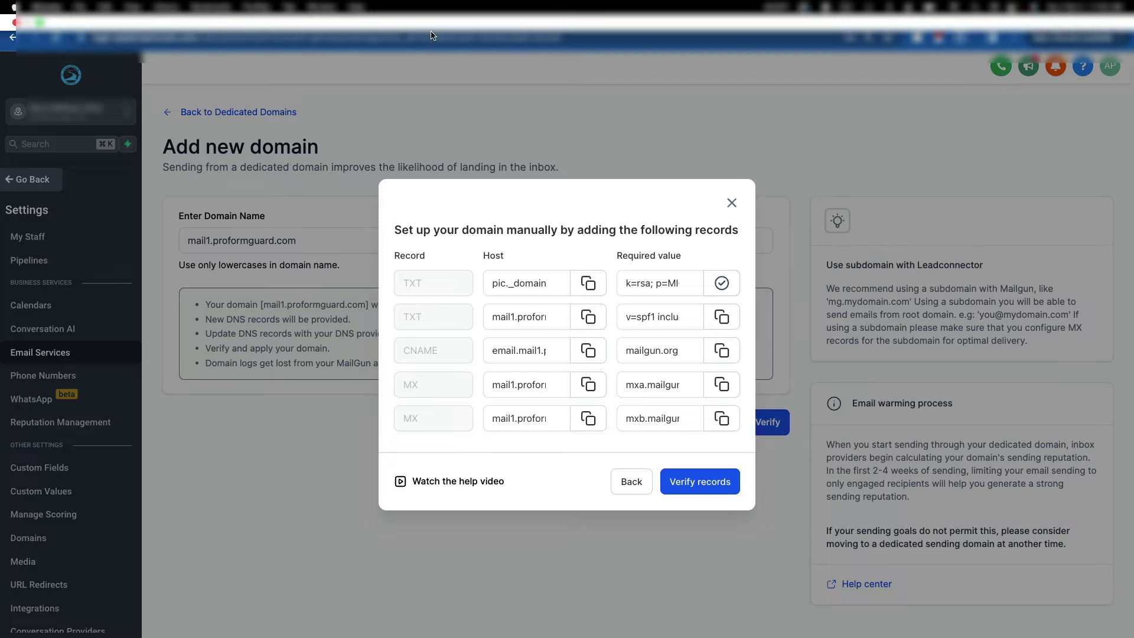
click(405, 12)
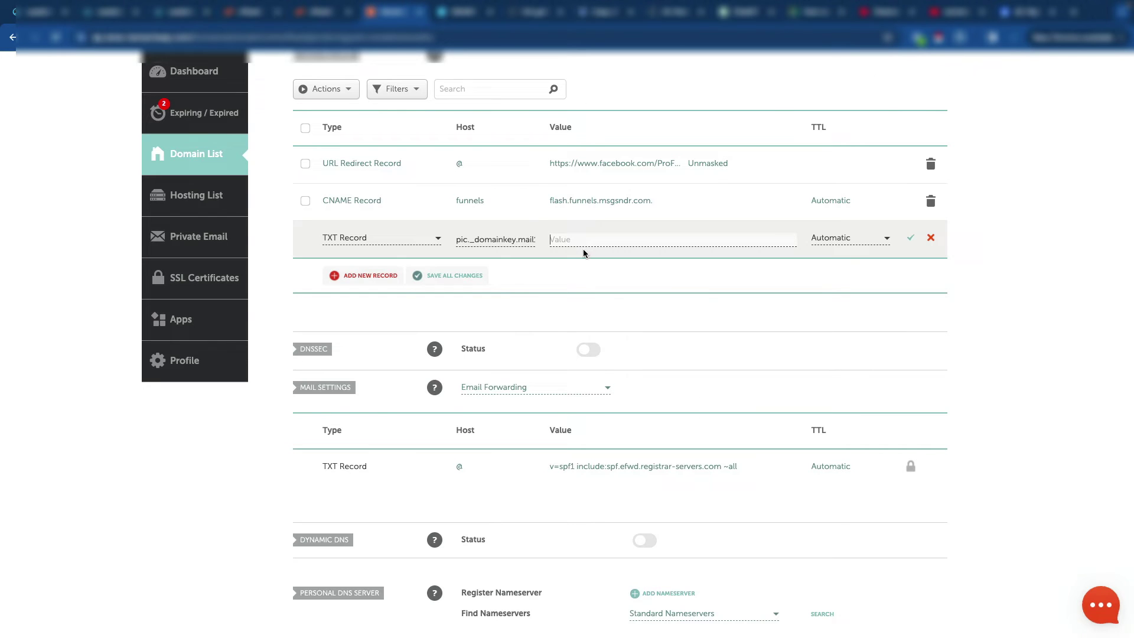
key(super+v)
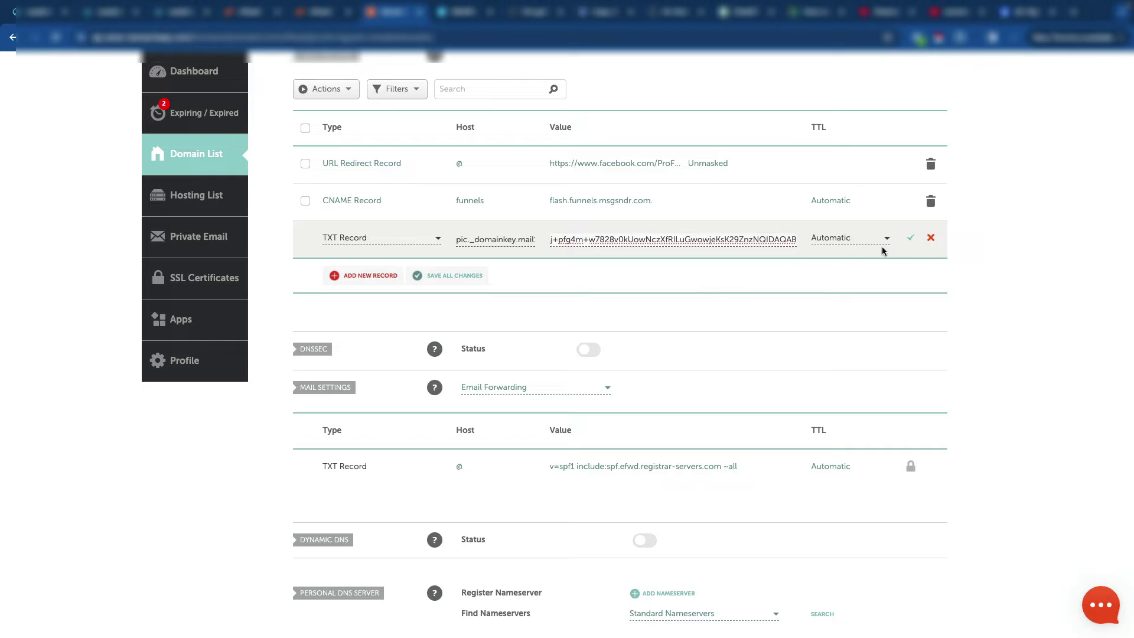
click(911, 241)
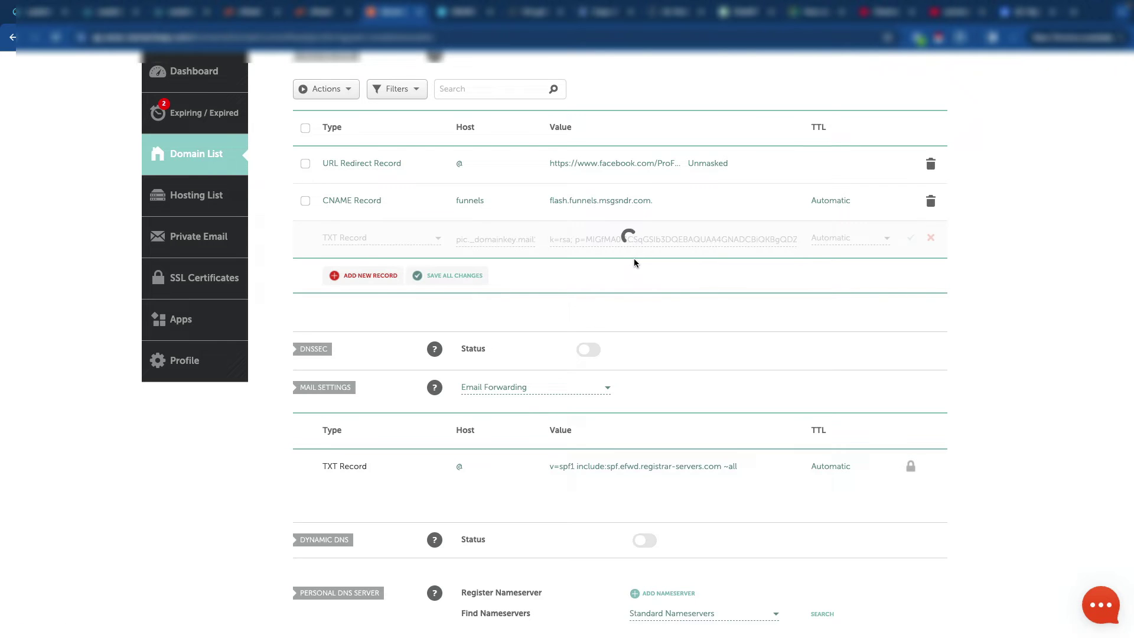
Step: Add another TXT record row and copy the SPF value from the required records list
click(378, 277)
scroll(371, 307, down, 2)
scroll(370, 307, down, 1)
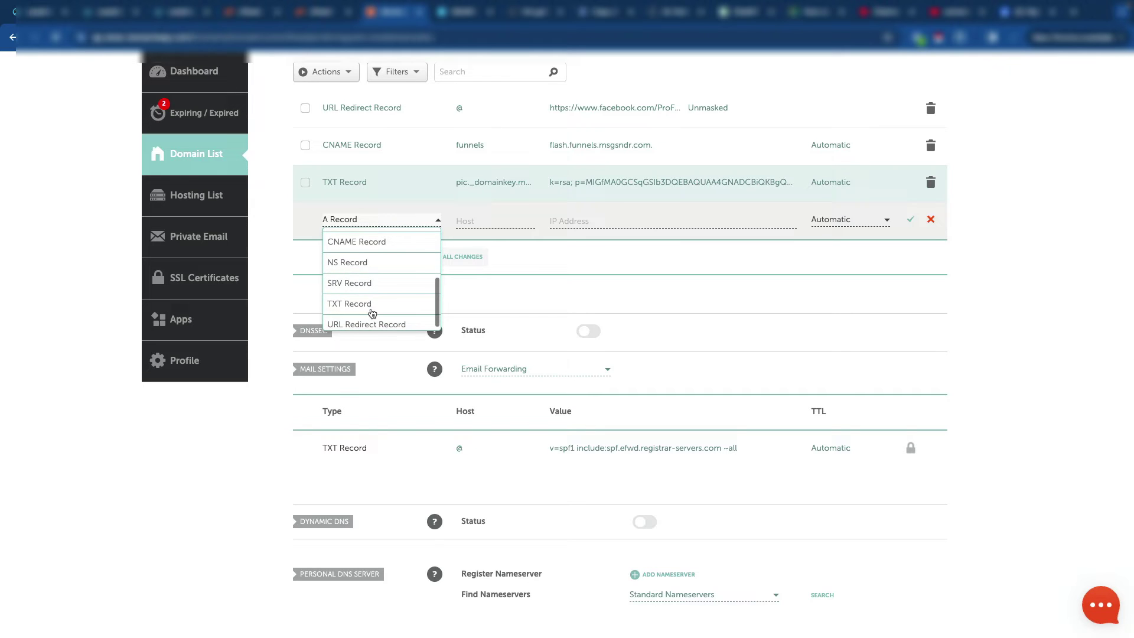
click(372, 305)
click(195, 17)
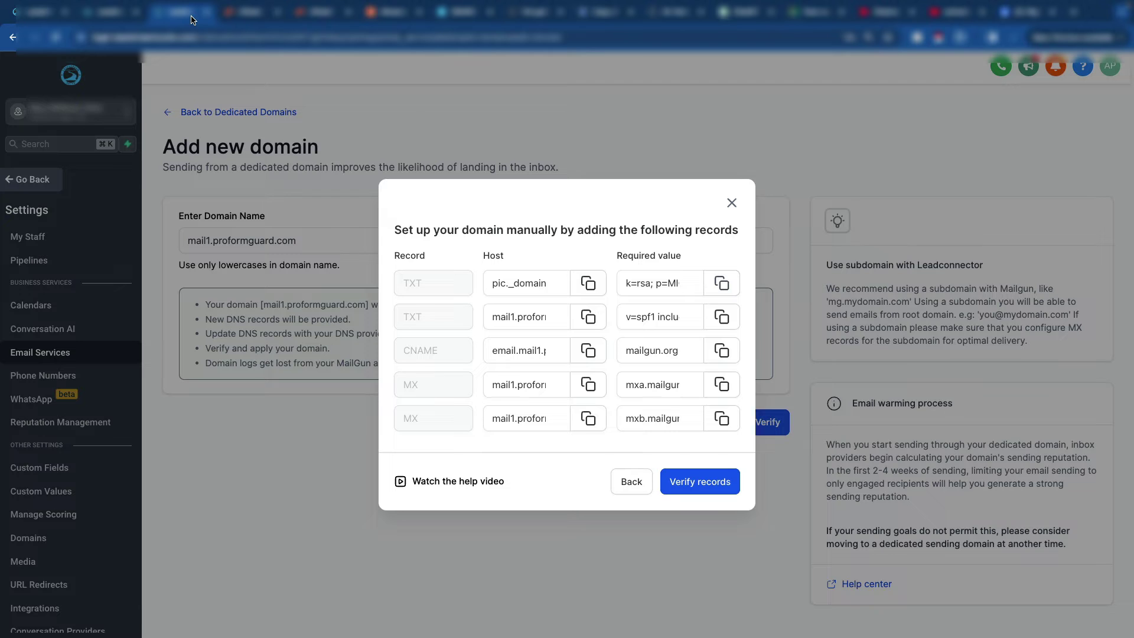
click(588, 318)
click(510, 319)
click(721, 317)
click(397, 18)
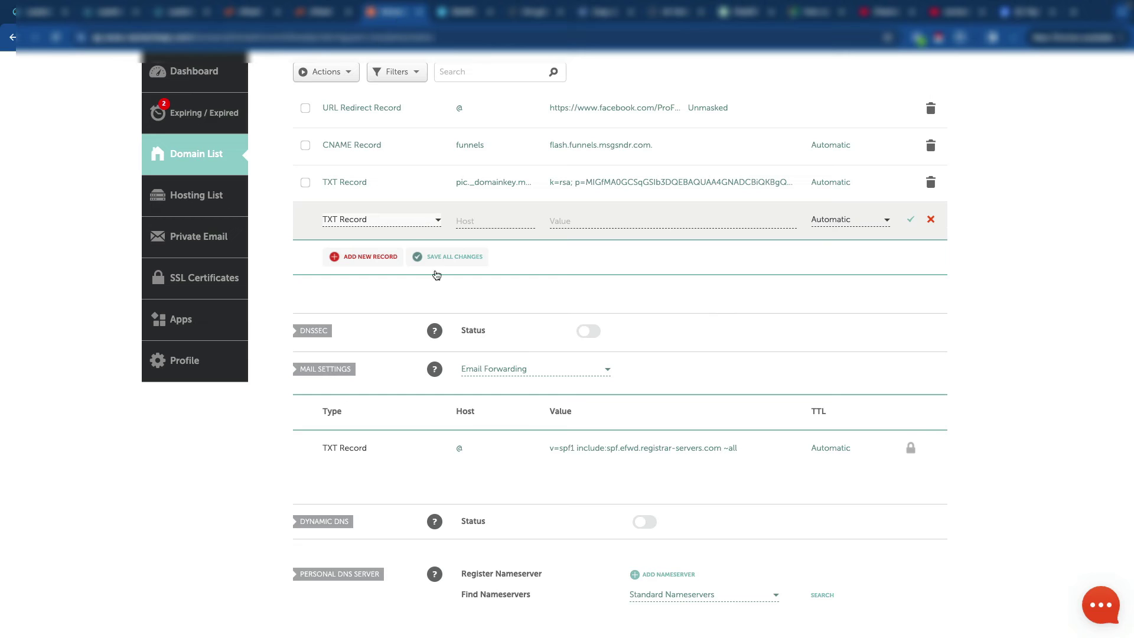
Step: Set host mail1 with value v=spf1 include:mailgun.org ~all and save the record
click(462, 220)
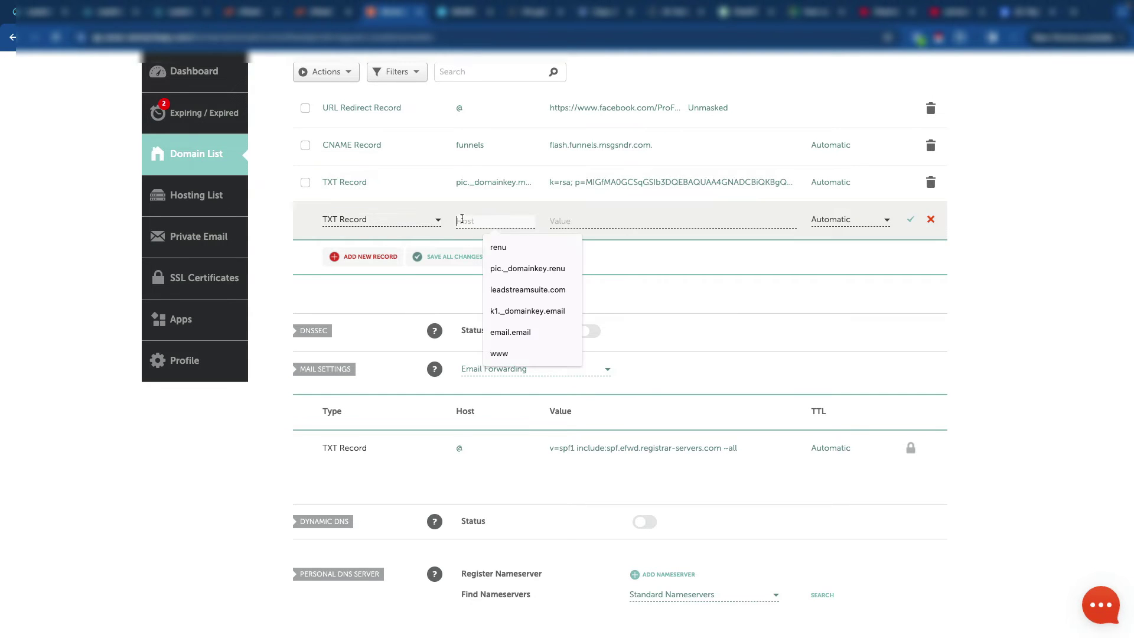
text(mail1)
key(Tab)
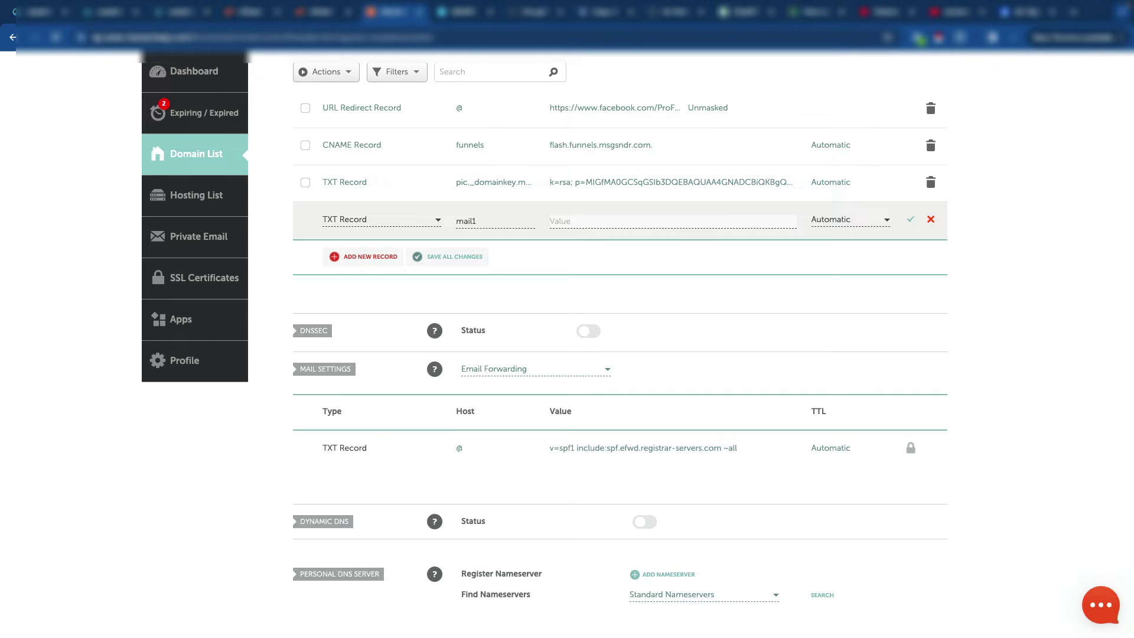
key(ctrl+v)
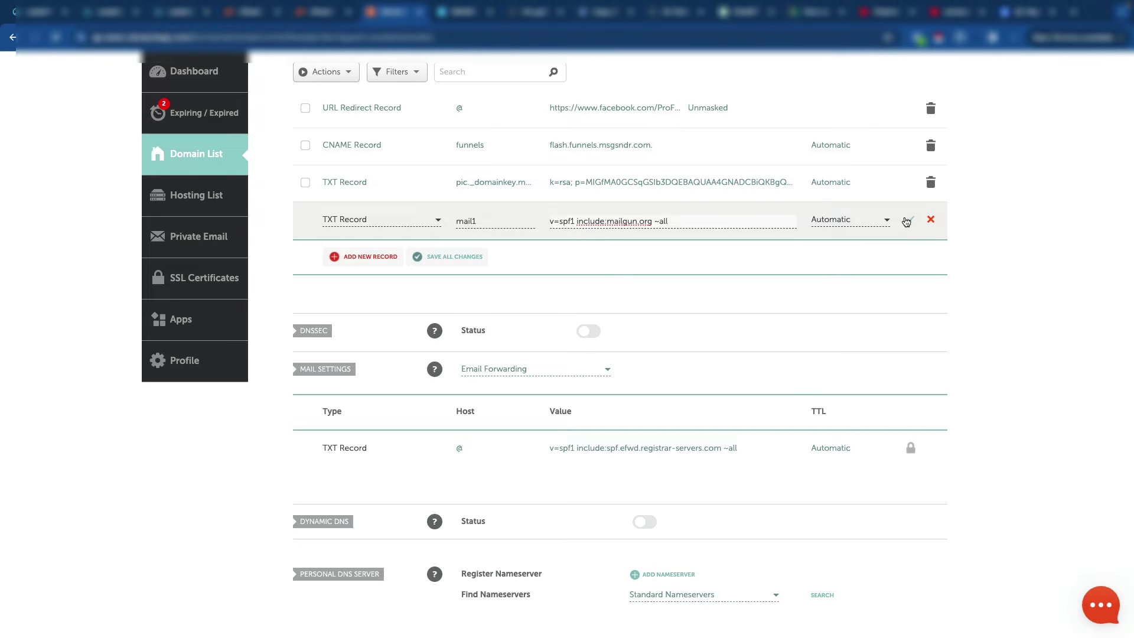
click(909, 219)
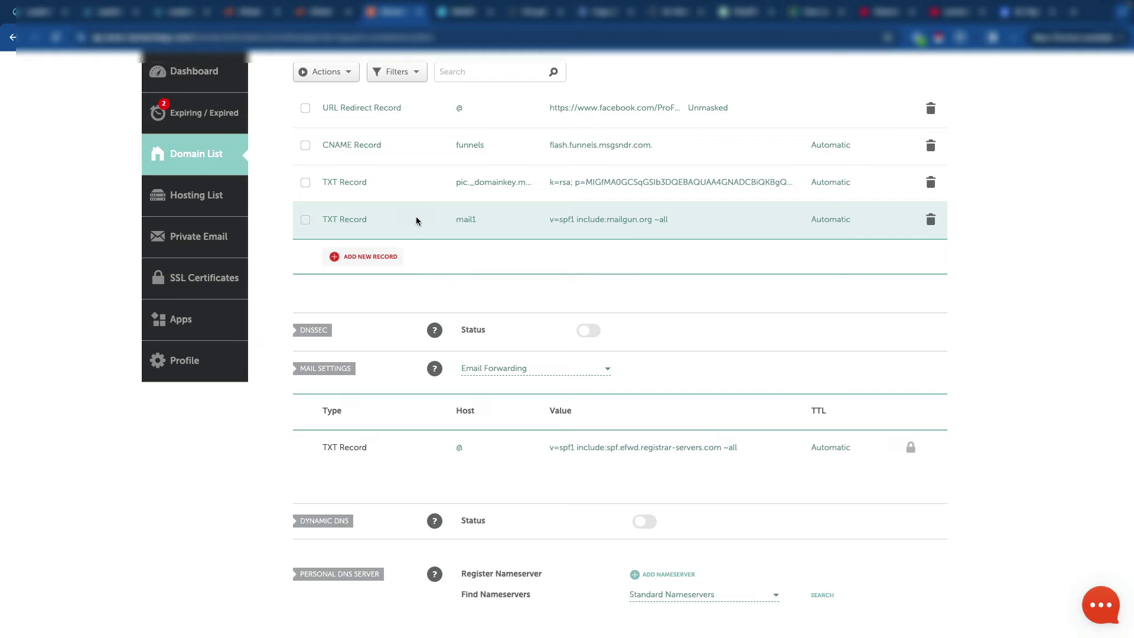
Step: Add a CNAME record row with host email.mail1
click(361, 258)
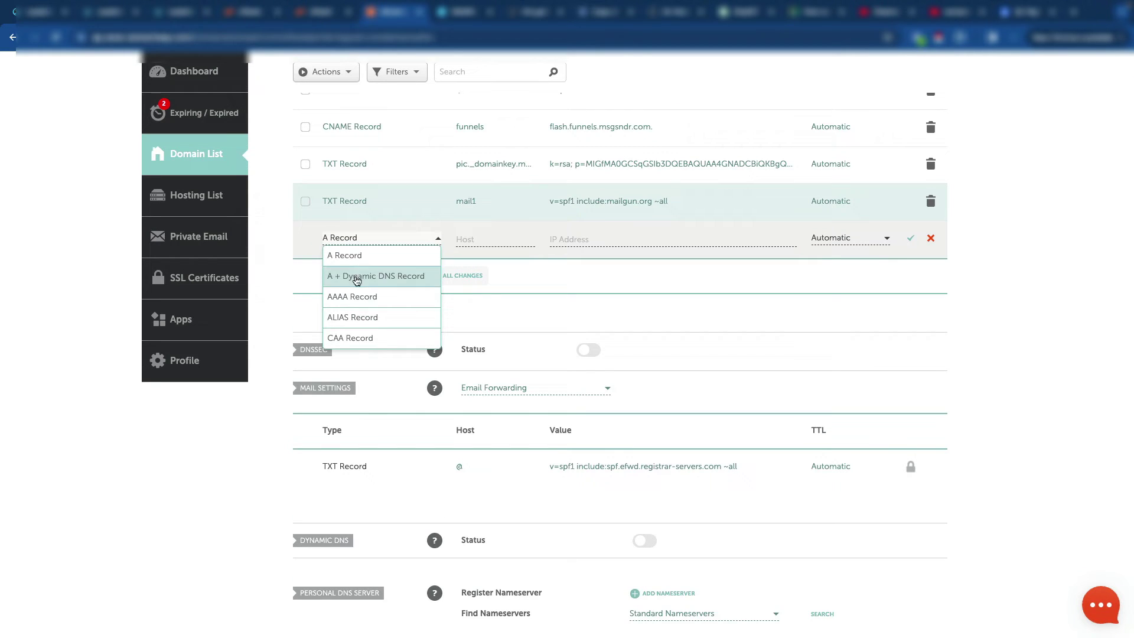
scroll(366, 324, down, 2)
click(366, 322)
click(488, 237)
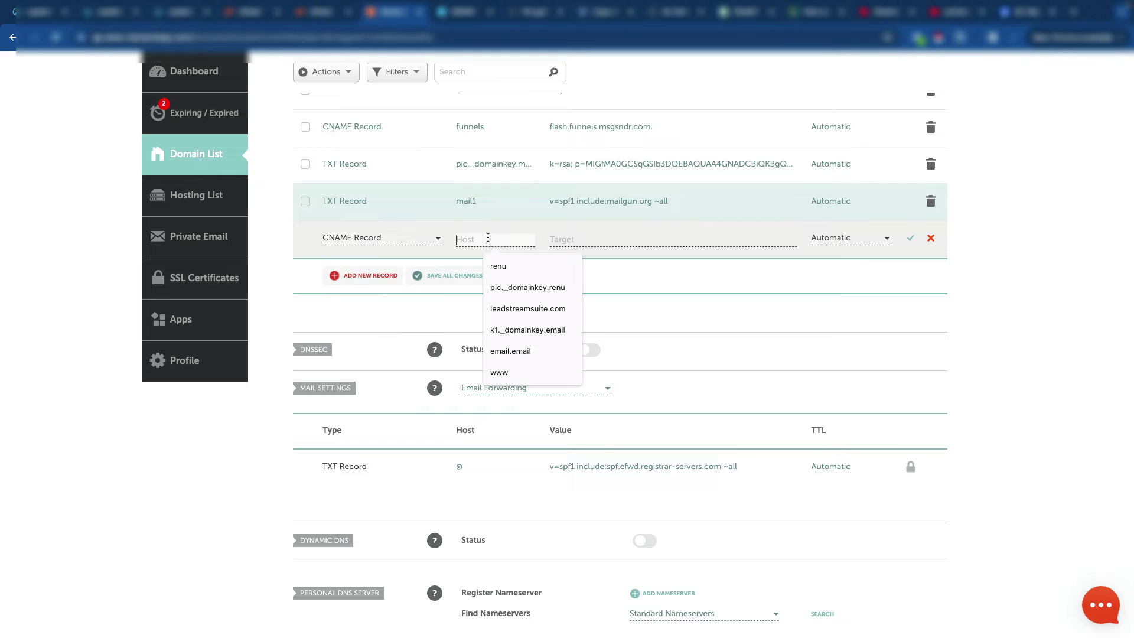
text(mail1)
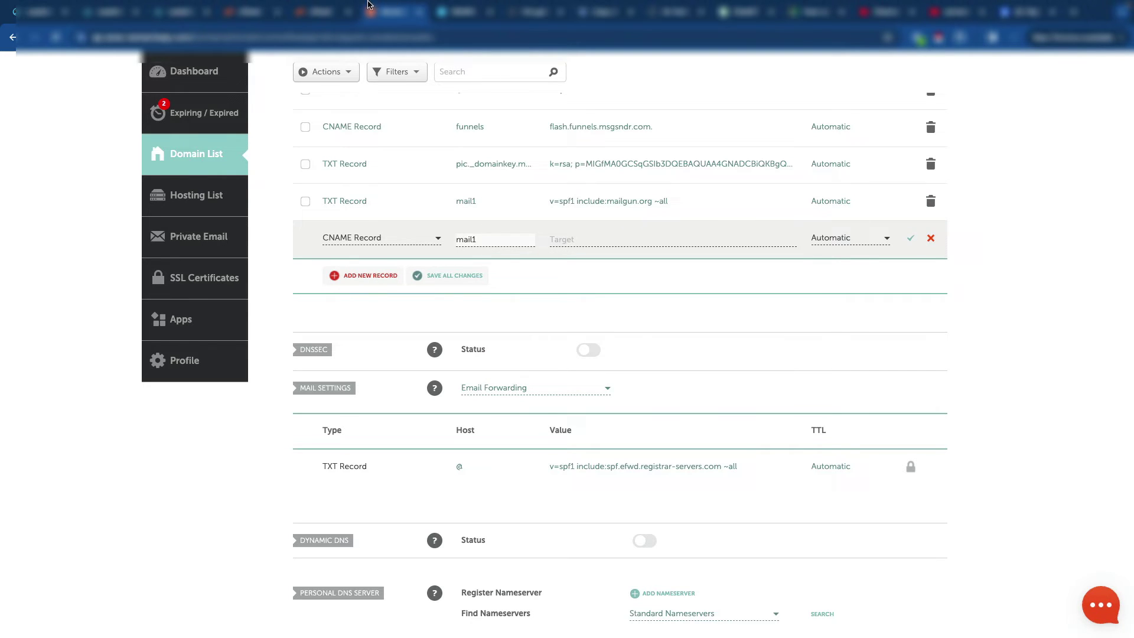
click(171, 12)
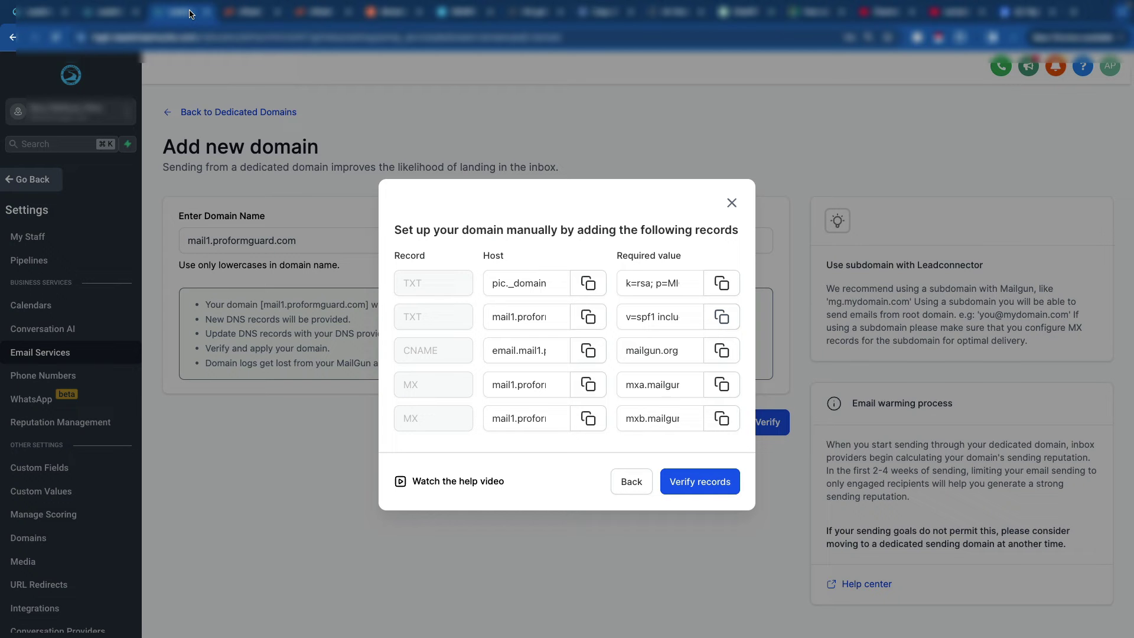
click(544, 354)
drag(539, 350, 464, 351)
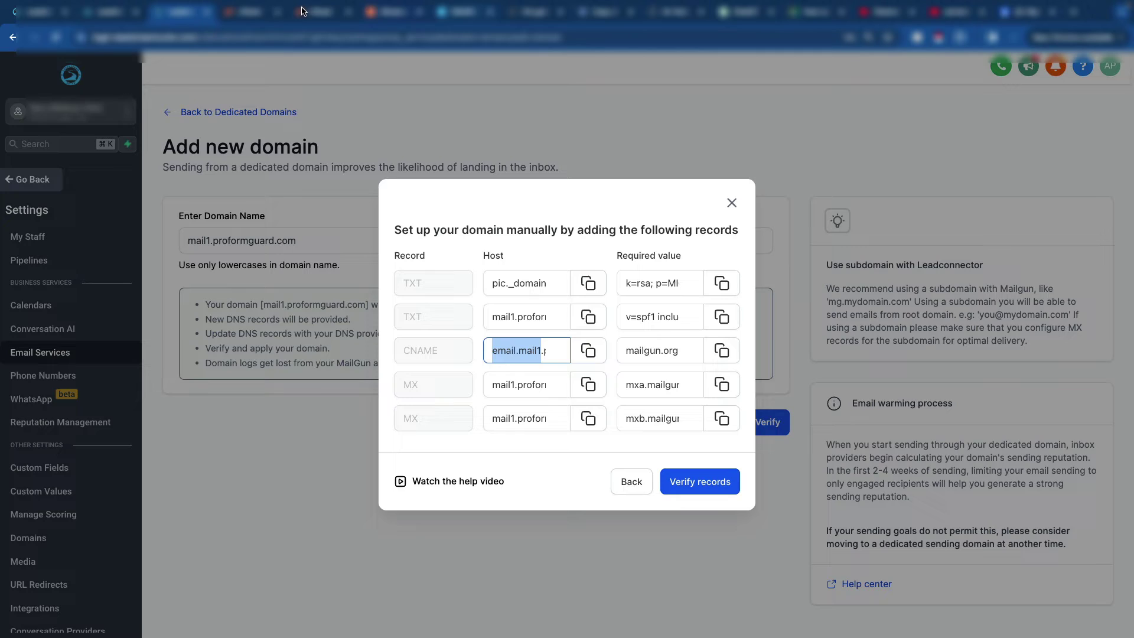
click(398, 15)
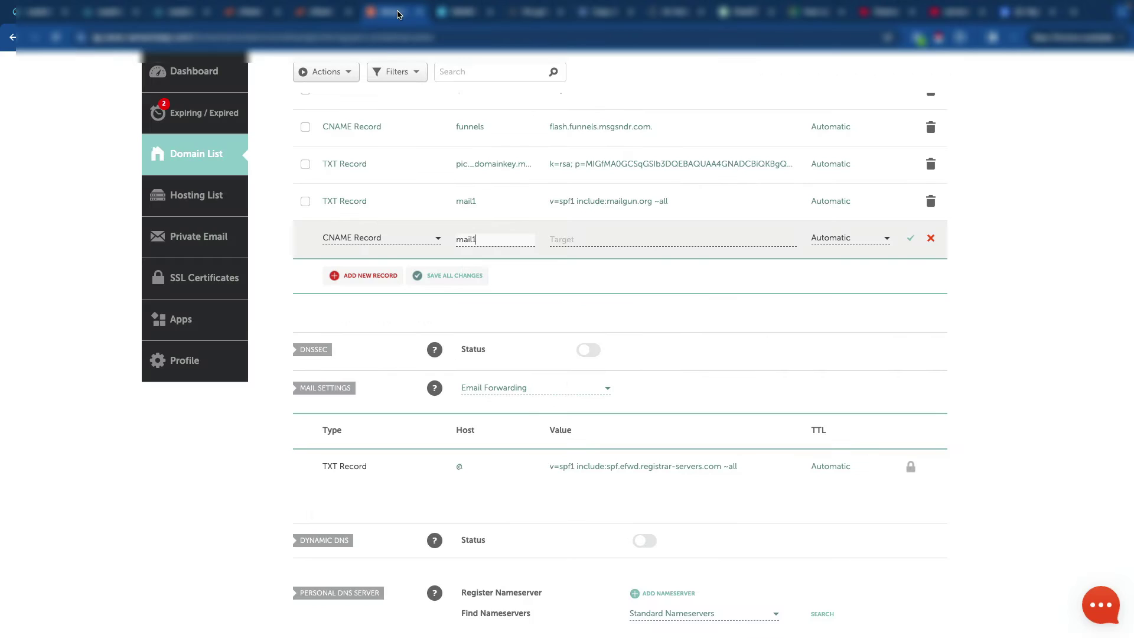
double_click(485, 243)
key(ctrl+v)
key(Tab)
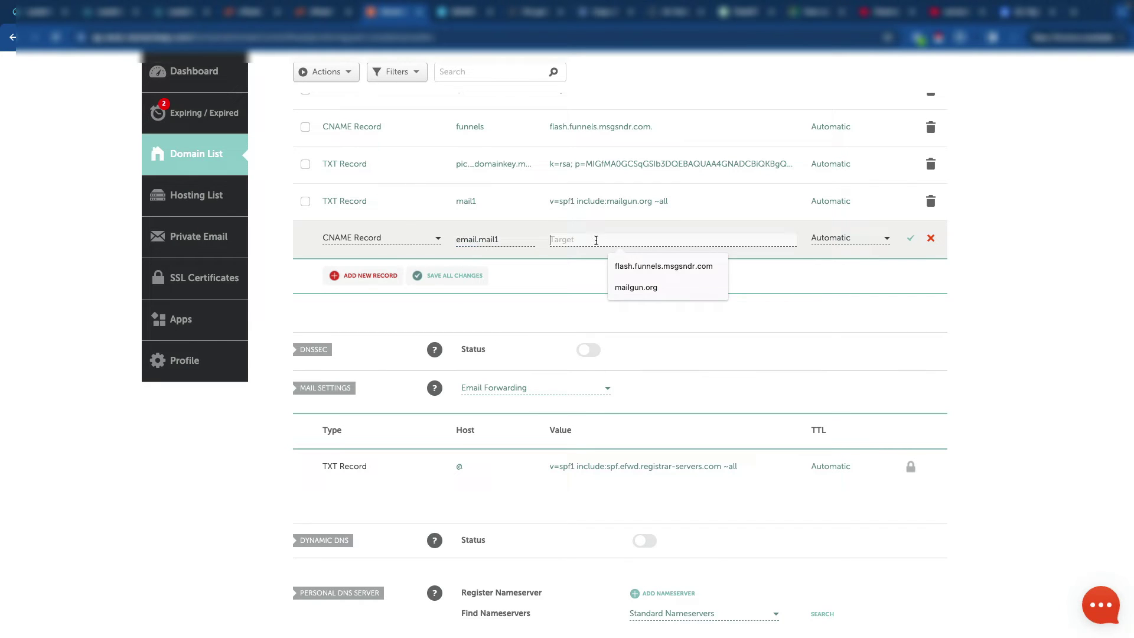
Step: Set the CNAME target to mailgun.org and save the record
click(183, 18)
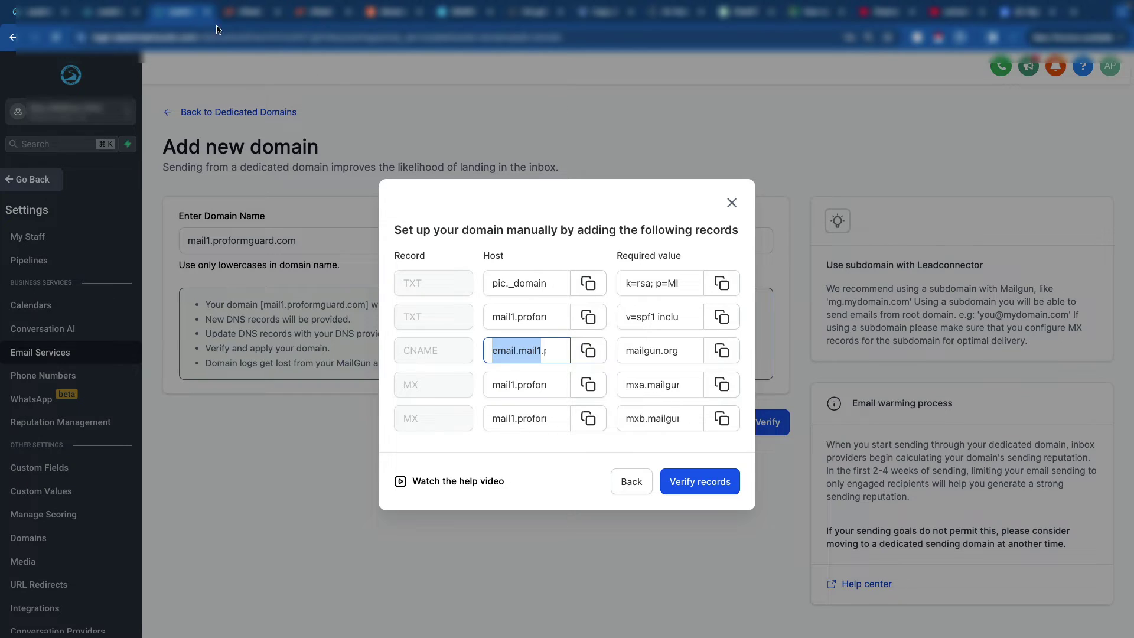
click(721, 351)
click(392, 12)
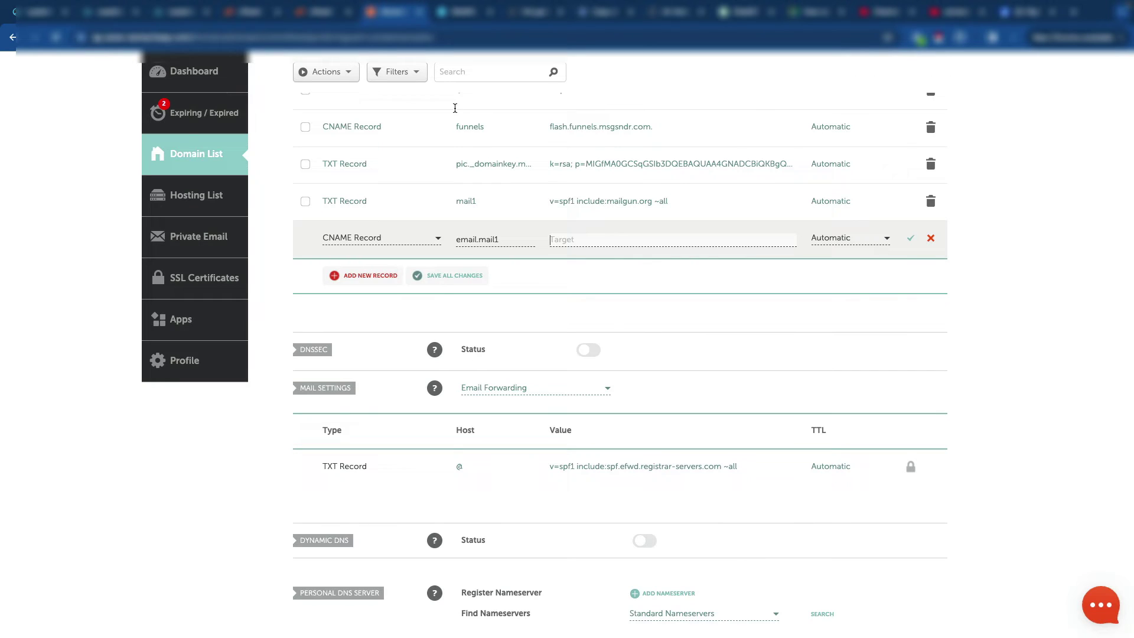
key(ctrl+v)
click(910, 237)
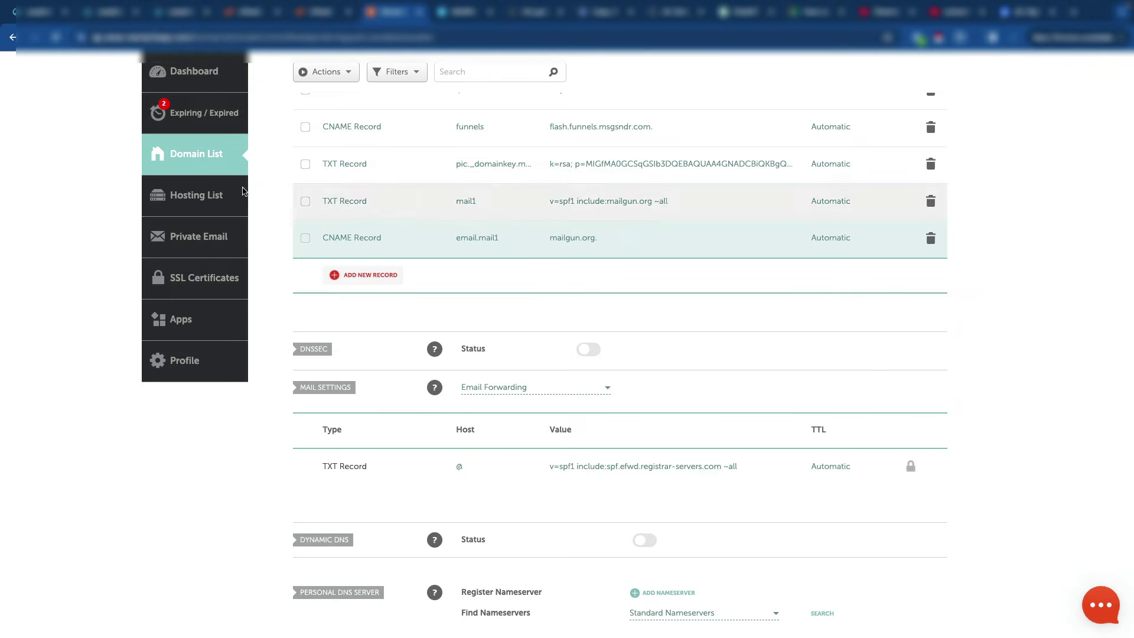
Step: Discard the unfinished new record row in Namecheap
click(383, 277)
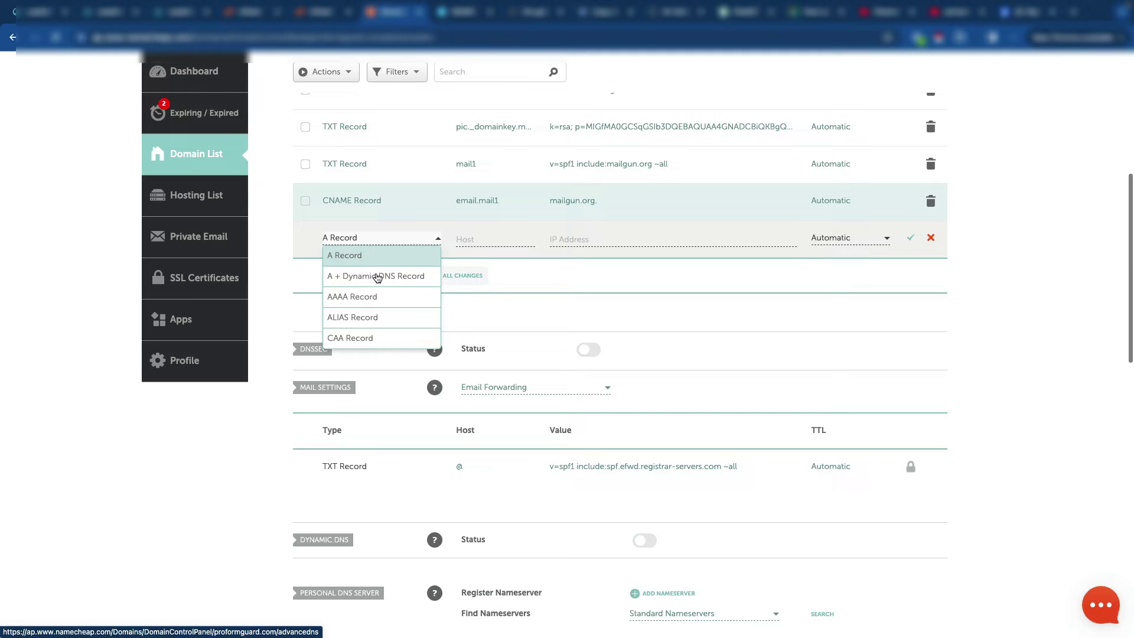
scroll(367, 319, down, 1)
scroll(367, 318, down, 3)
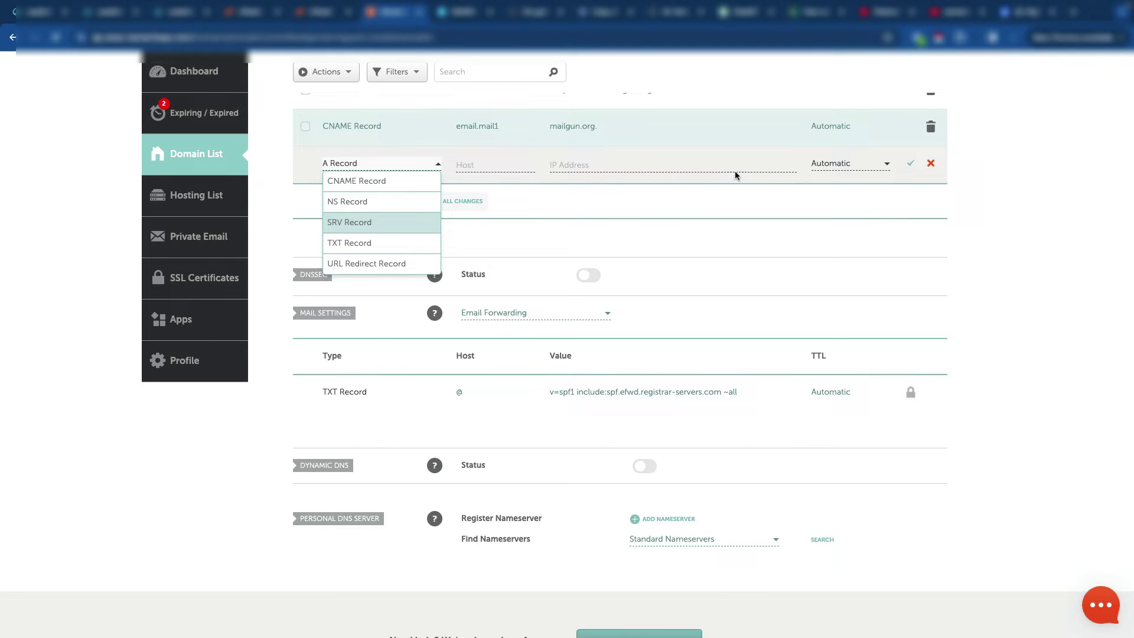
click(928, 164)
click(928, 164)
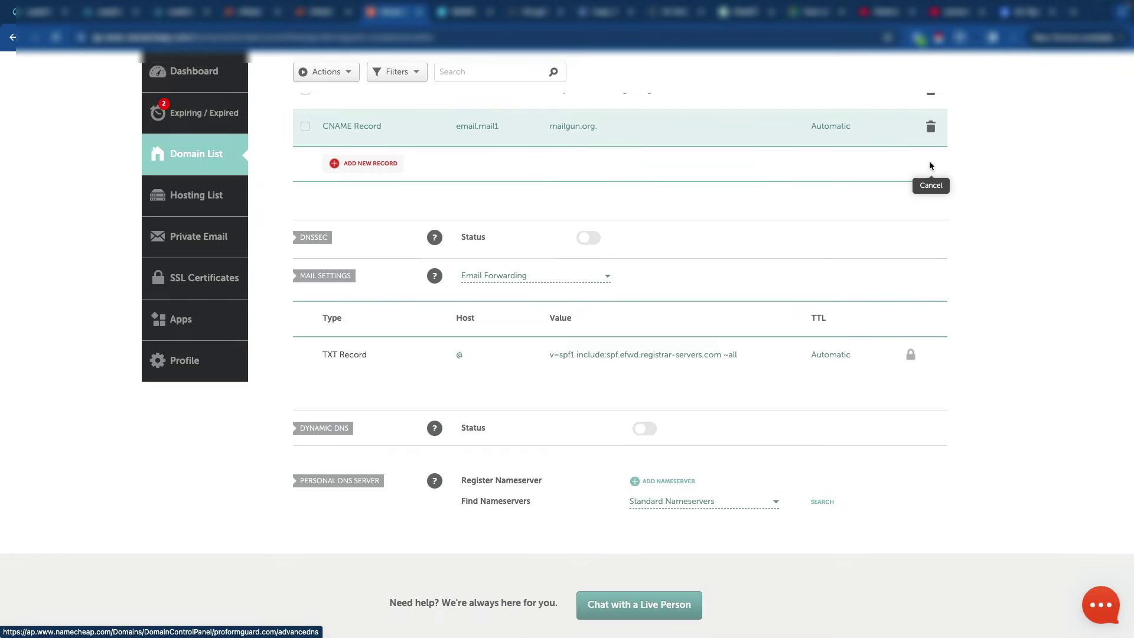
scroll(460, 252, up, 2)
scroll(459, 252, down, 1)
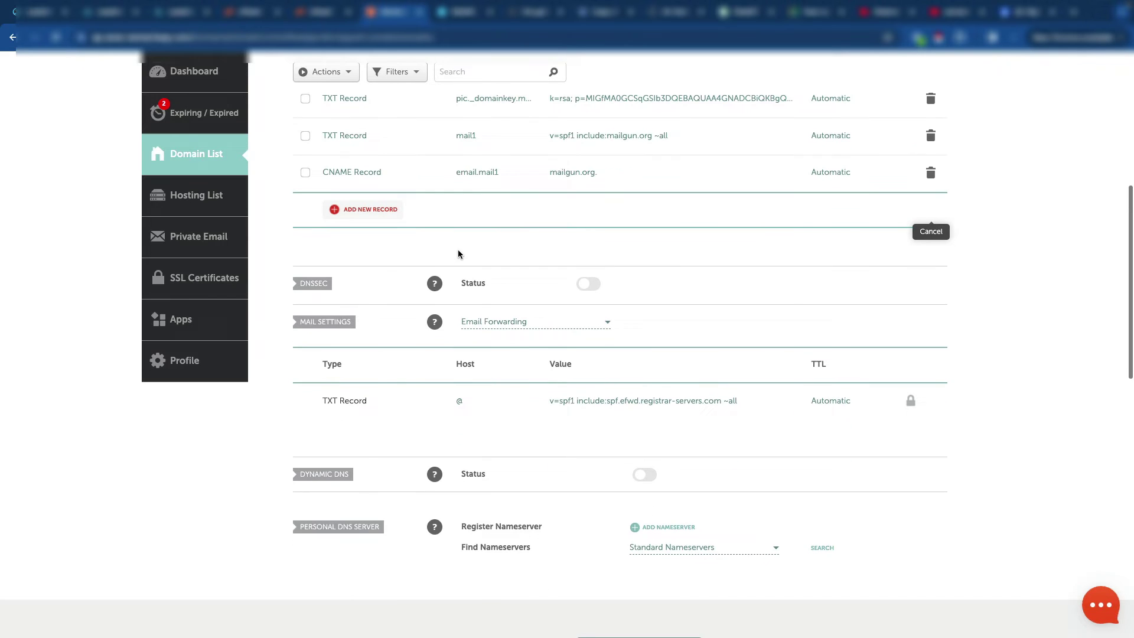
Step: Switch Mail Settings to Custom MX and copy the first MX host from the setup records
click(492, 327)
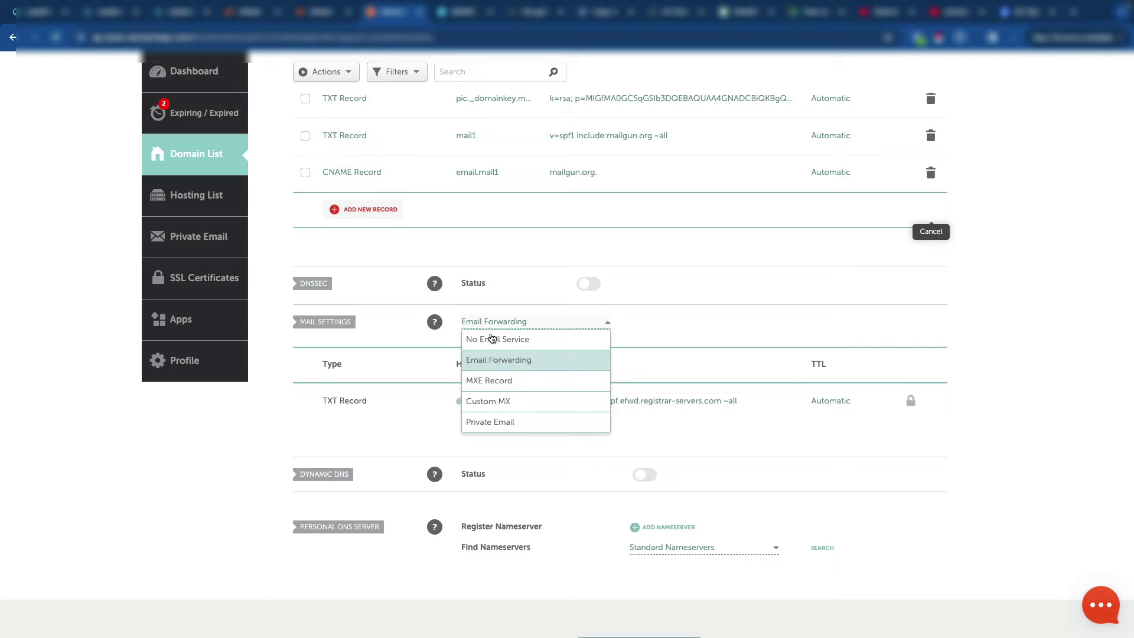
scroll(503, 400, down, 1)
click(503, 383)
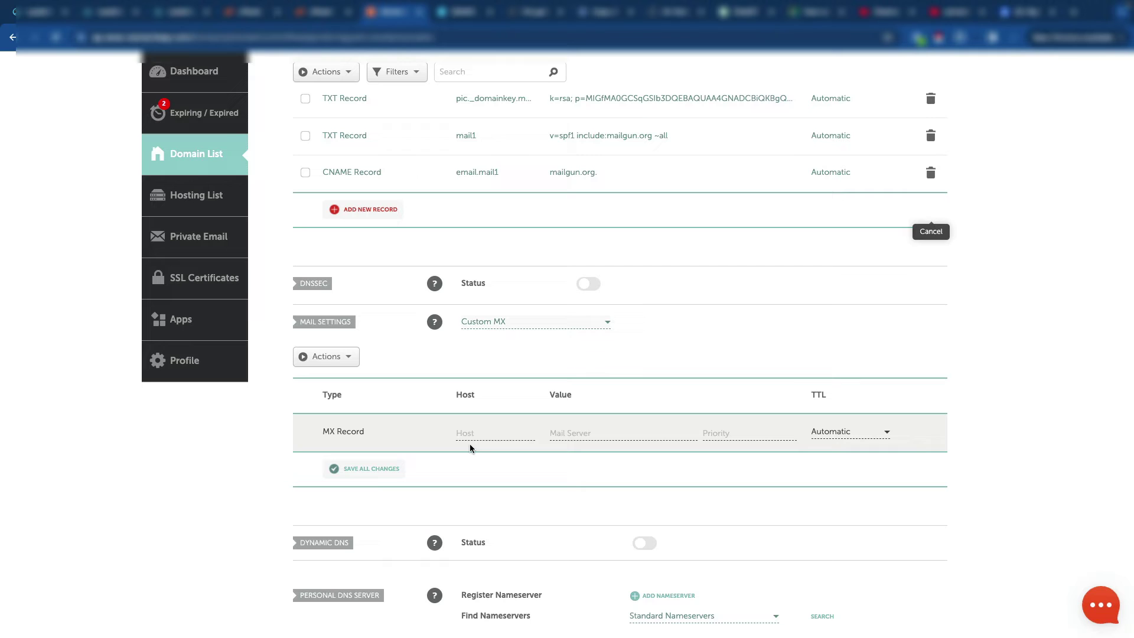
click(478, 431)
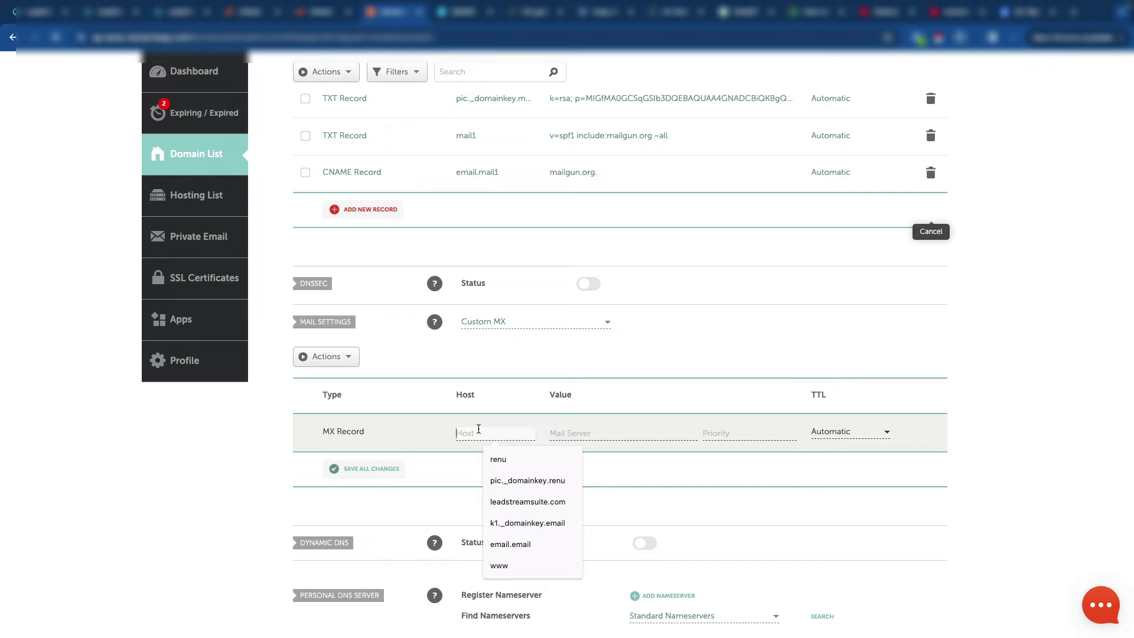
click(186, 12)
click(634, 387)
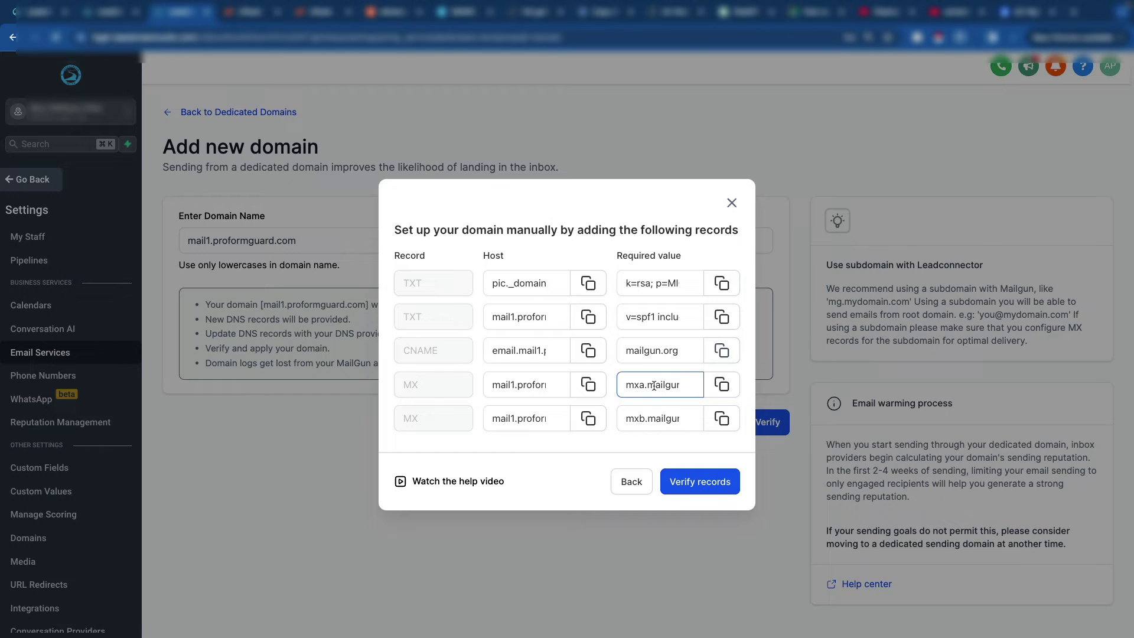
click(648, 419)
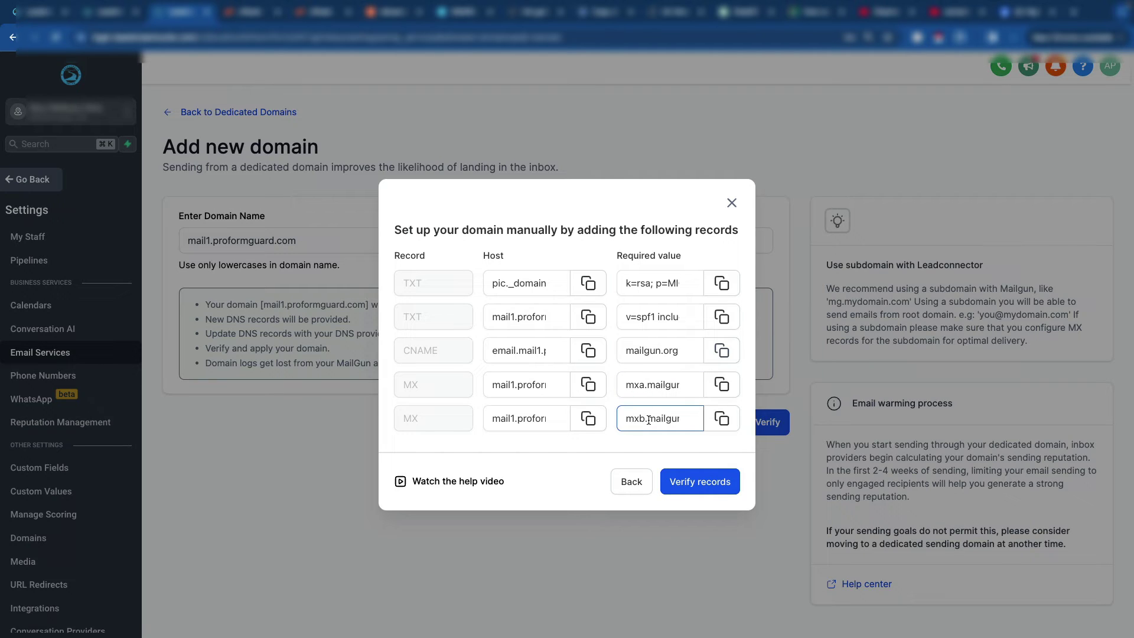
click(501, 384)
key(End)
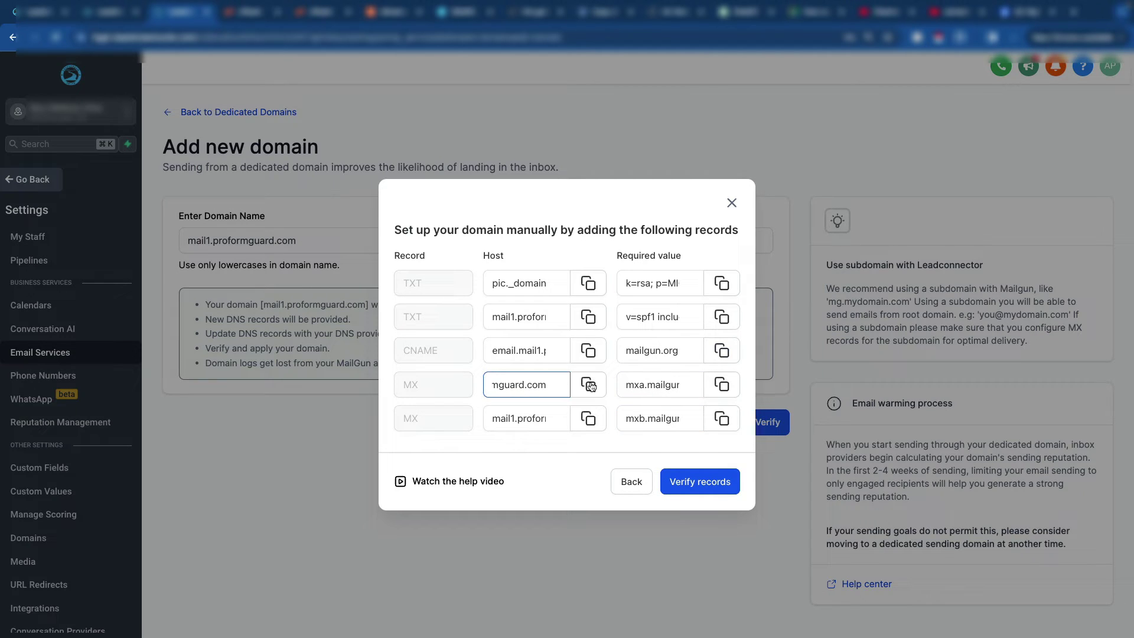
click(588, 385)
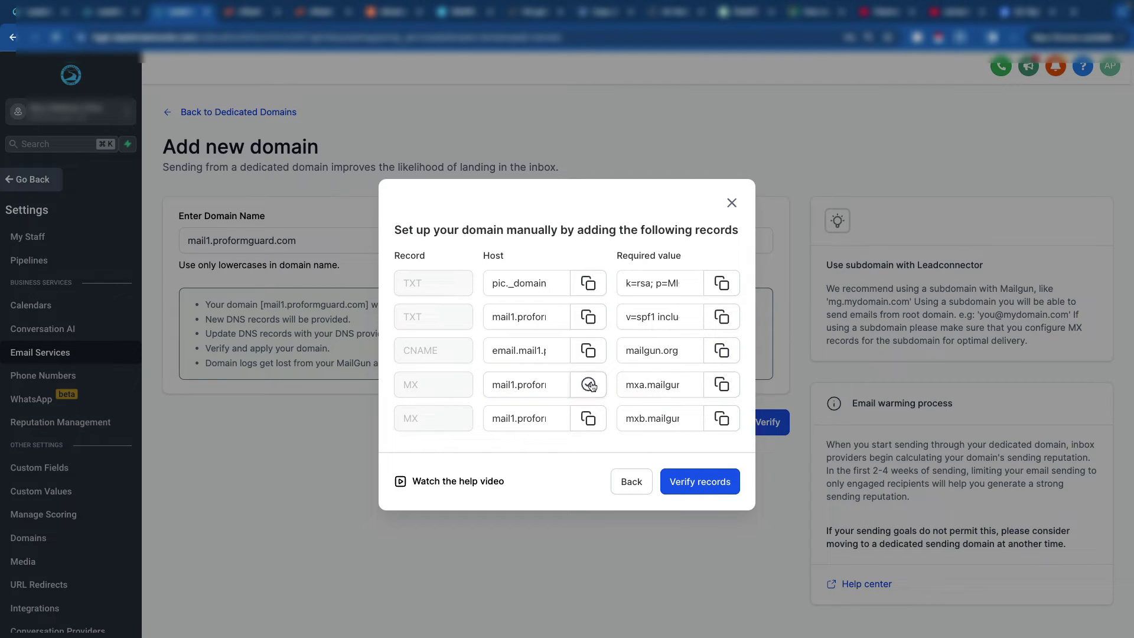
click(406, 19)
Step: Save the MX record with host mail1, mail server mxa.mailgun.org, priority 1
click(459, 435)
key(ctrl+v)
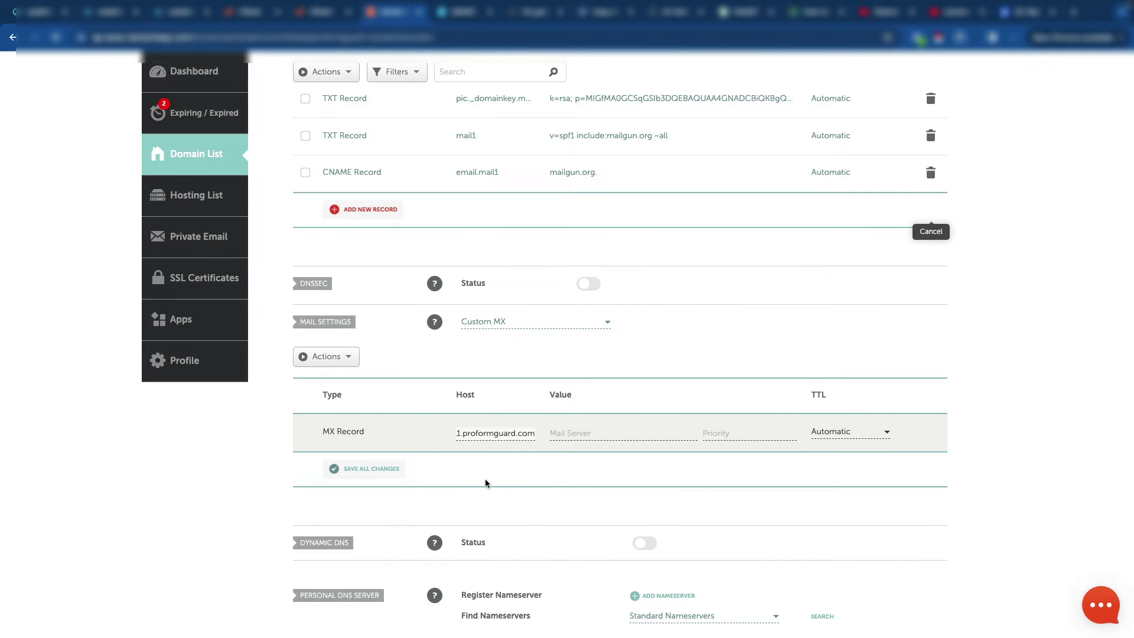
key(ctrl+a)
text(mail1)
click(601, 439)
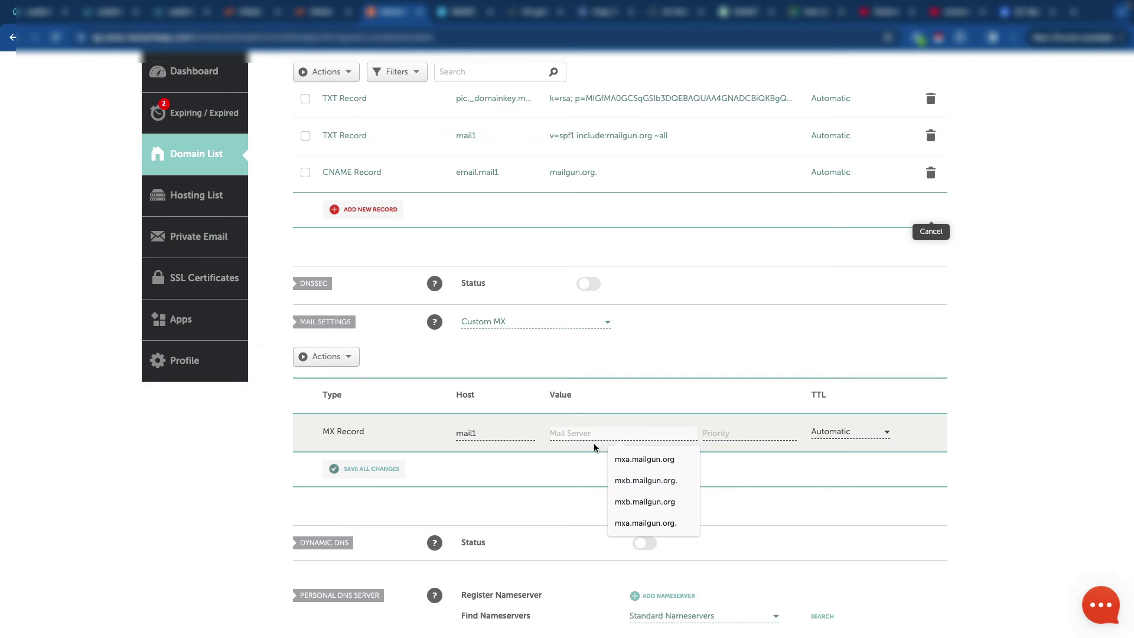
click(644, 459)
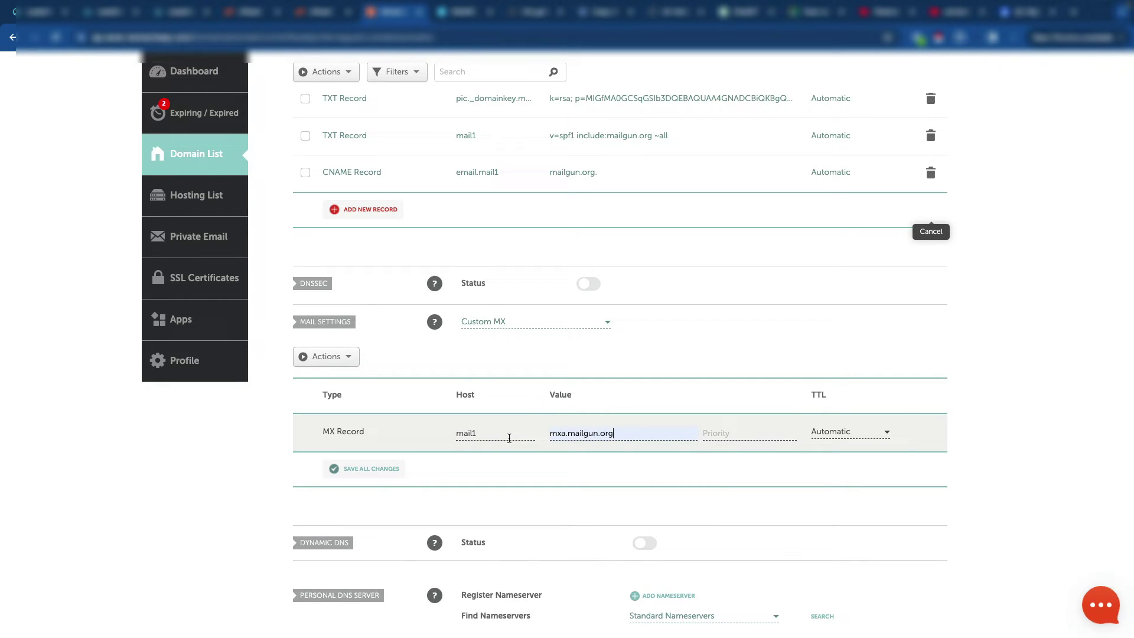
click(381, 472)
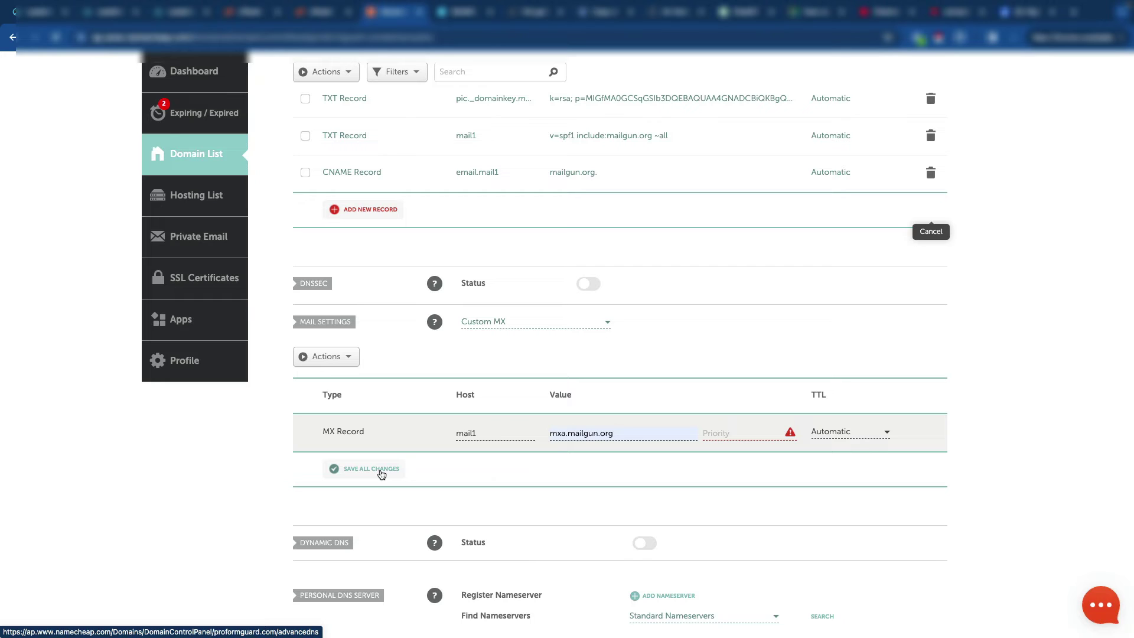
click(745, 433)
text(1)
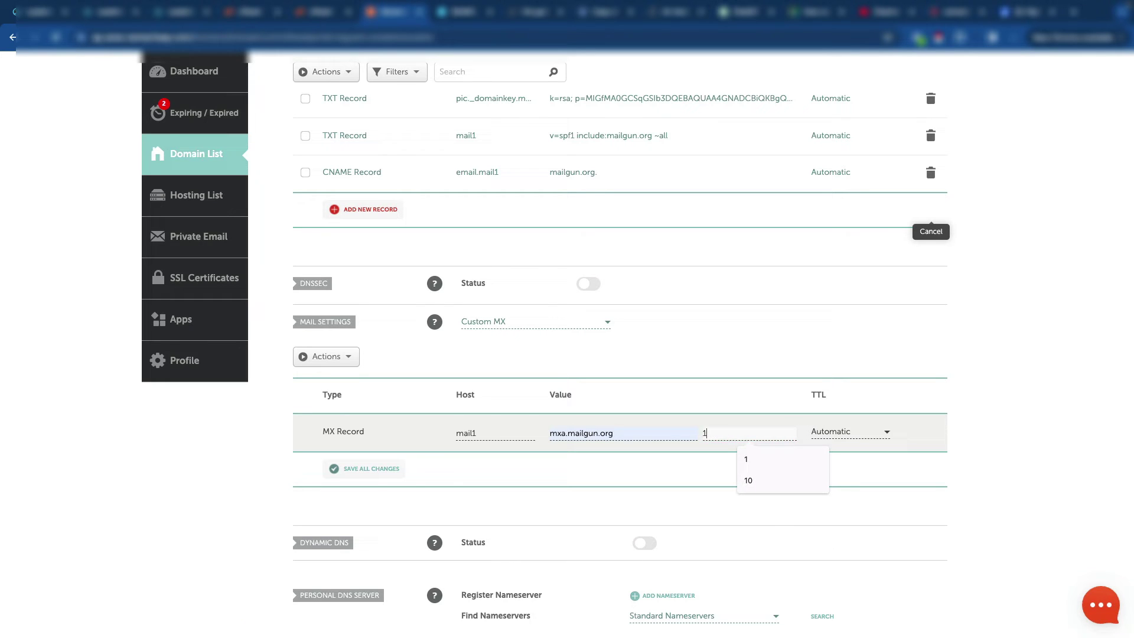
click(389, 471)
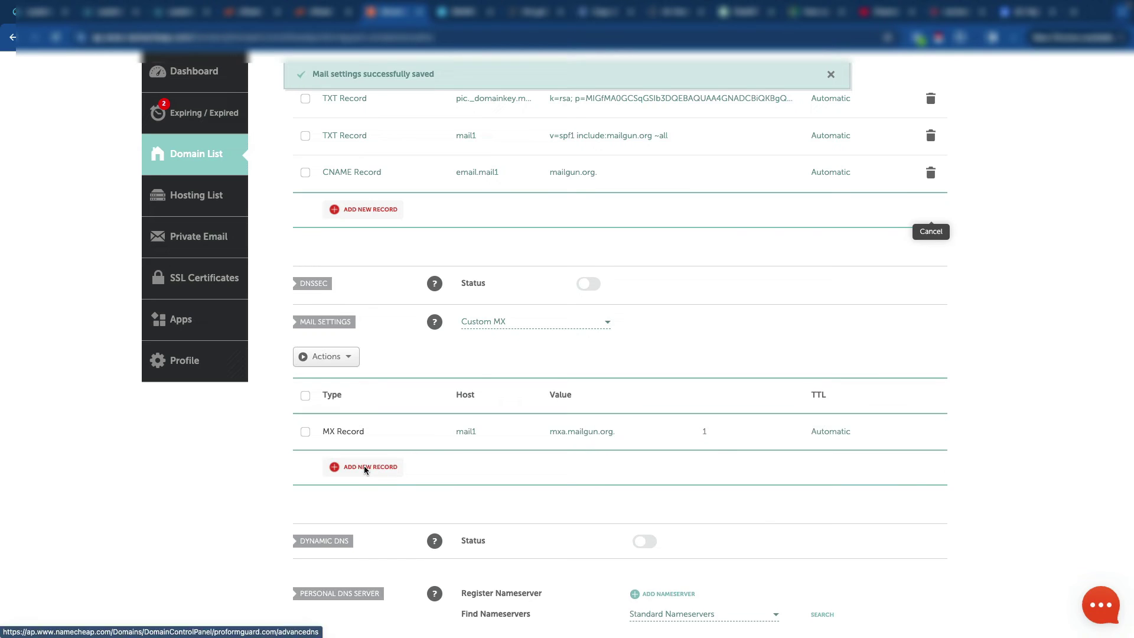
Step: Add and save a second MX row: host mail1, mail server mxb.mailgun.org, priority 1
click(364, 466)
scroll(493, 361, down, 3)
click(480, 257)
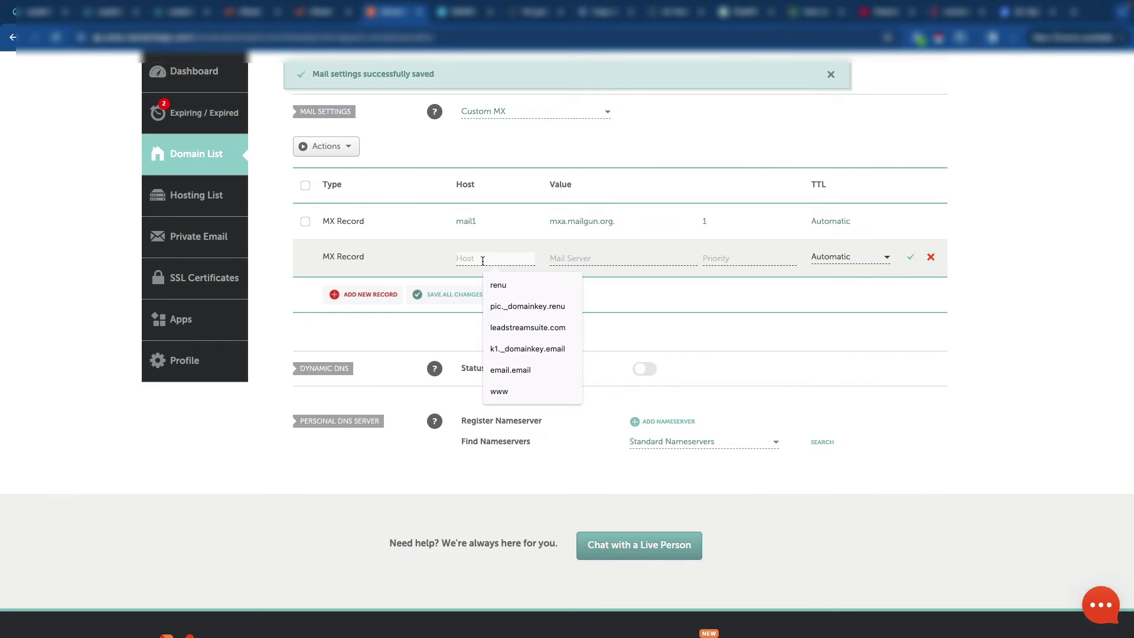
key(Down)
key(Down)
key(Down)
text(ma)
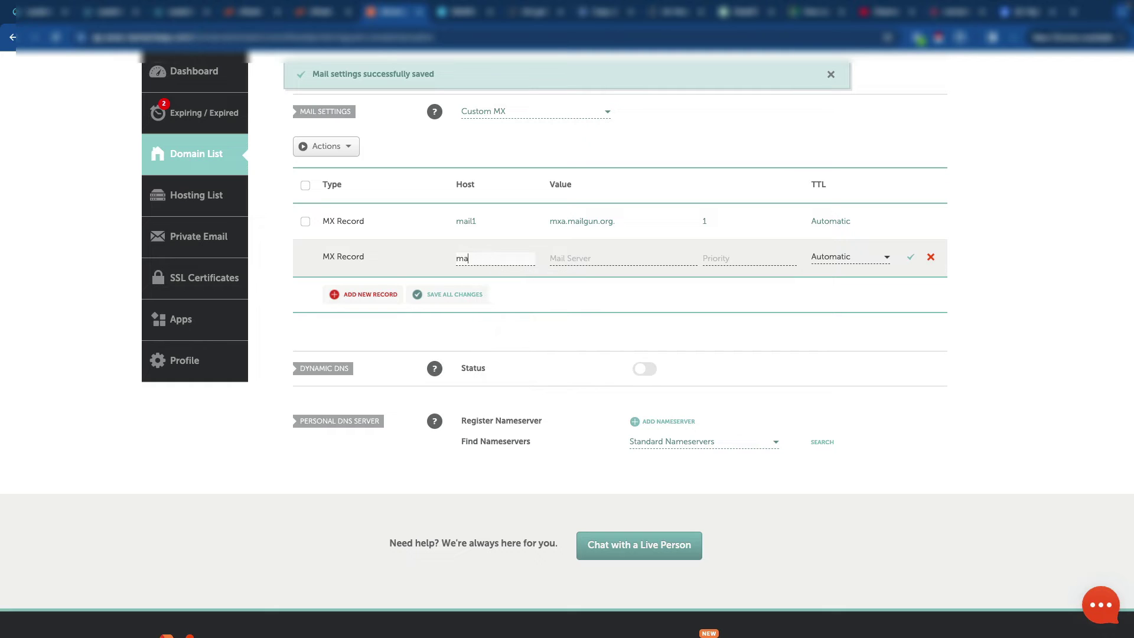
click(566, 258)
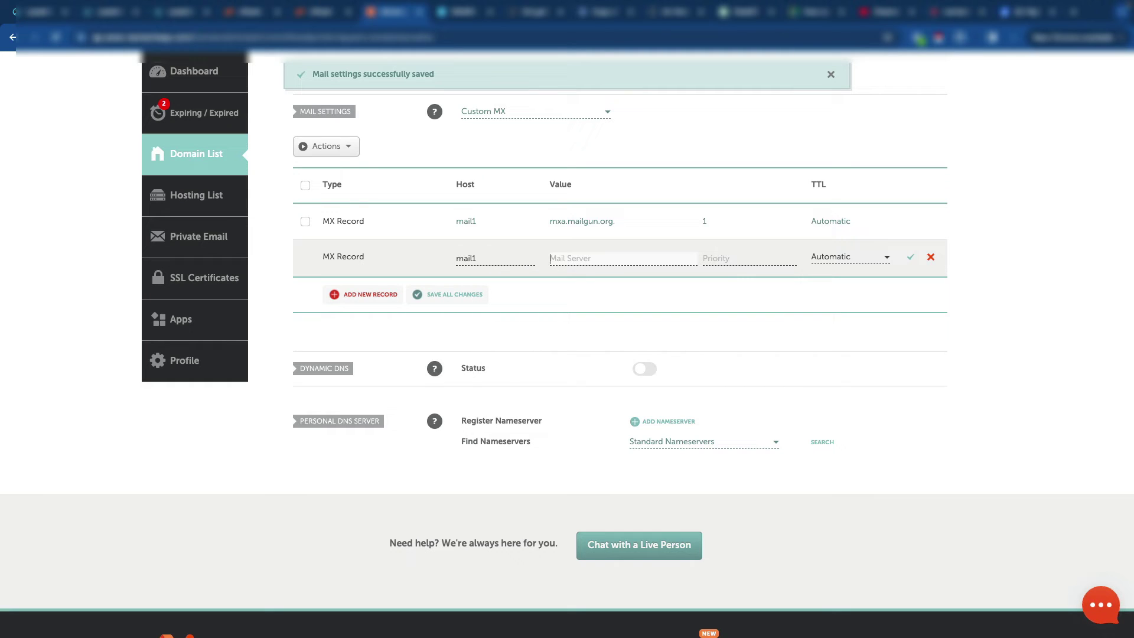
text(mxb.mailgun.org)
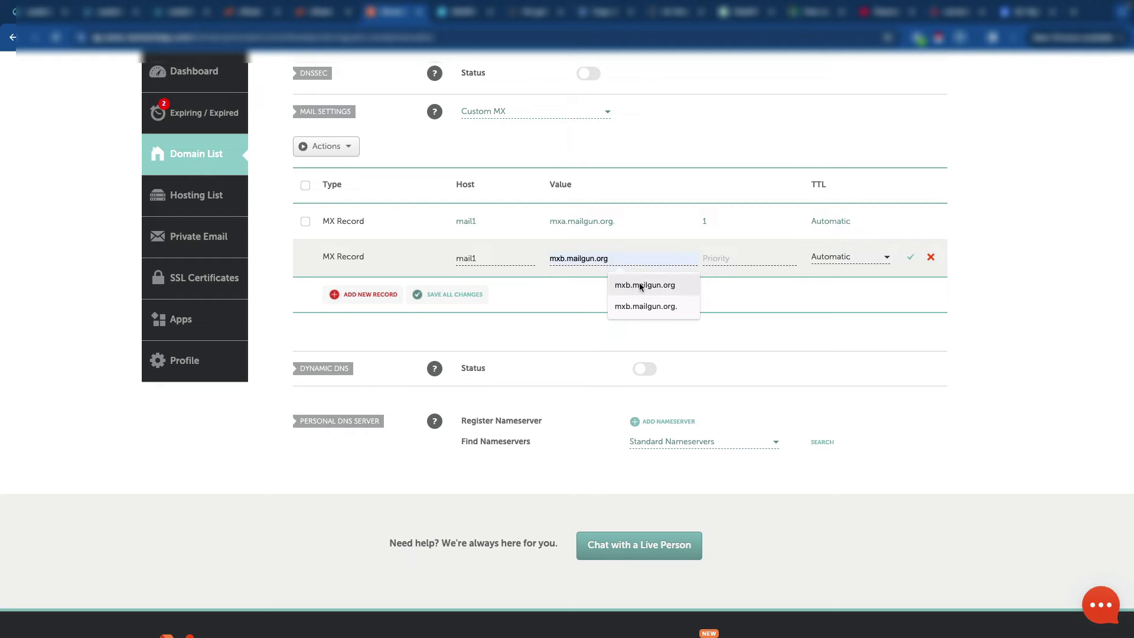
click(640, 282)
key(Tab)
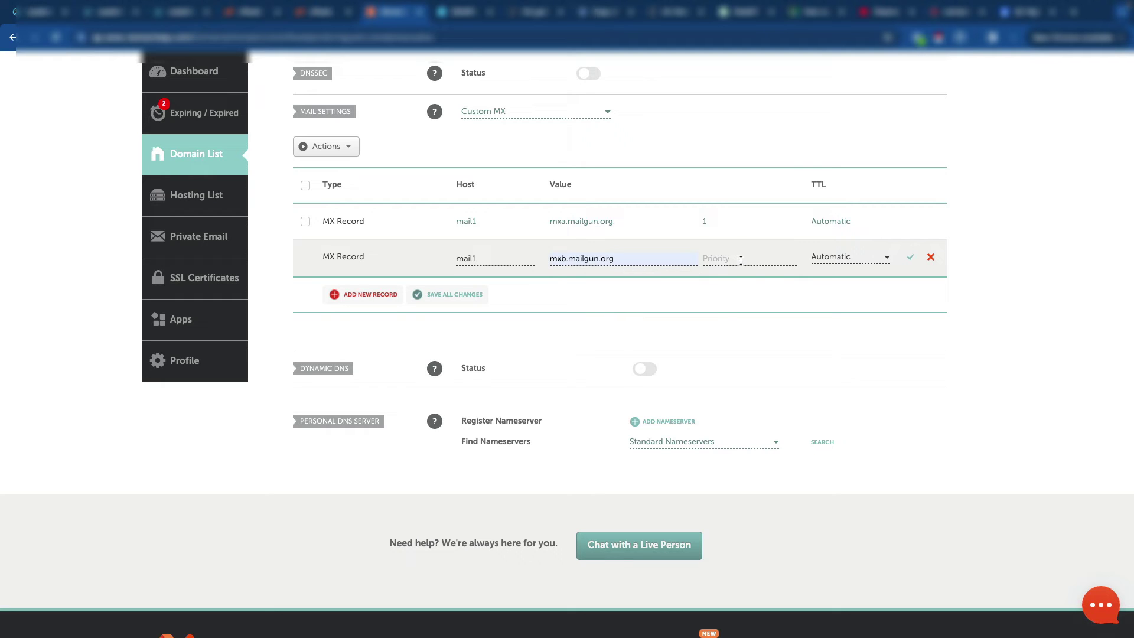
text(1)
click(910, 257)
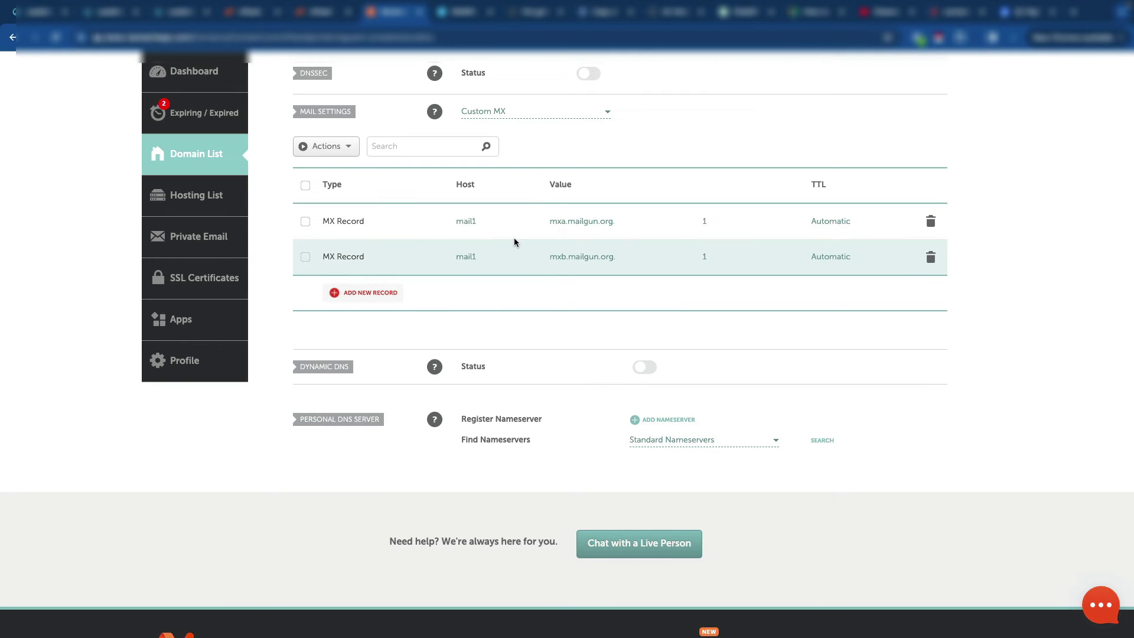
mouse_move(311, 18)
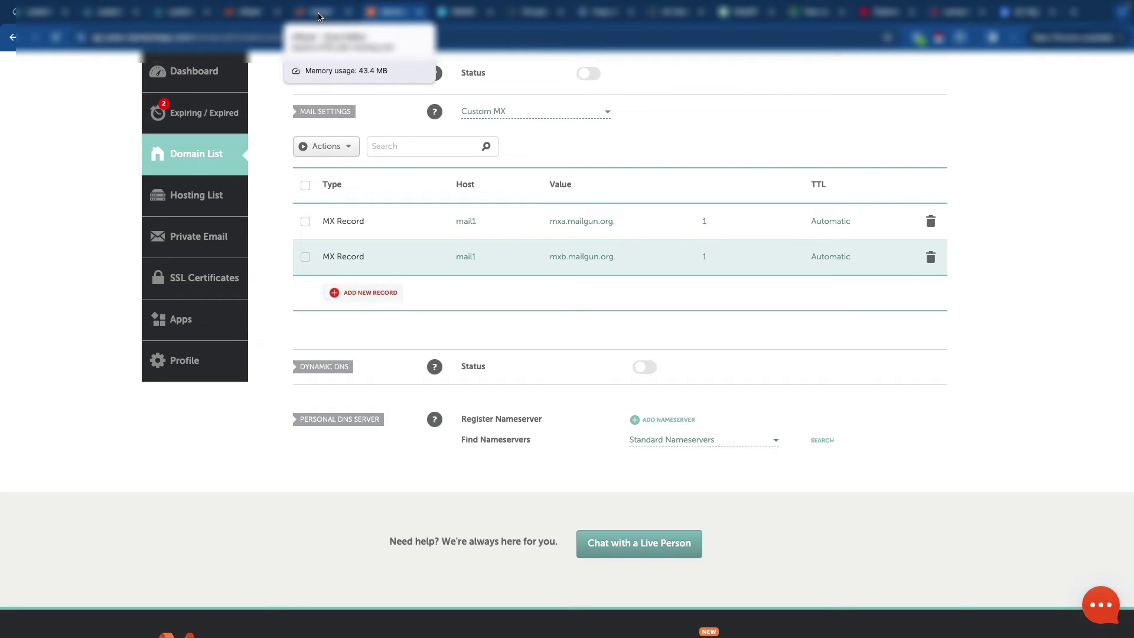
Step: Cancel the pending funnels record edit and start a new zone record named email.mail1
click(318, 14)
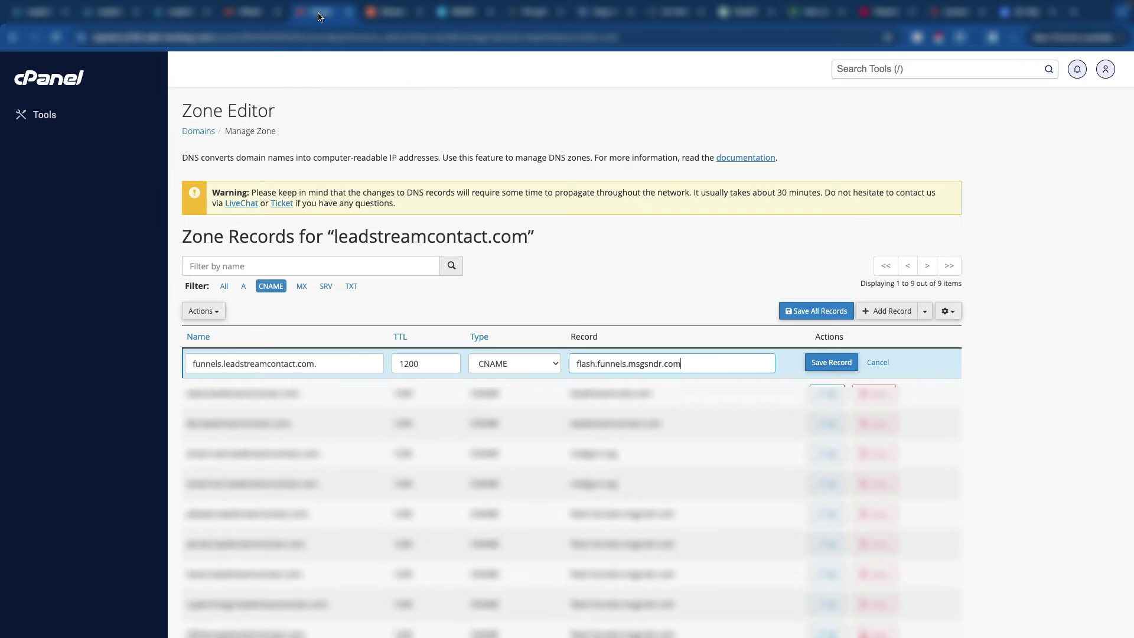
triple_click(337, 362)
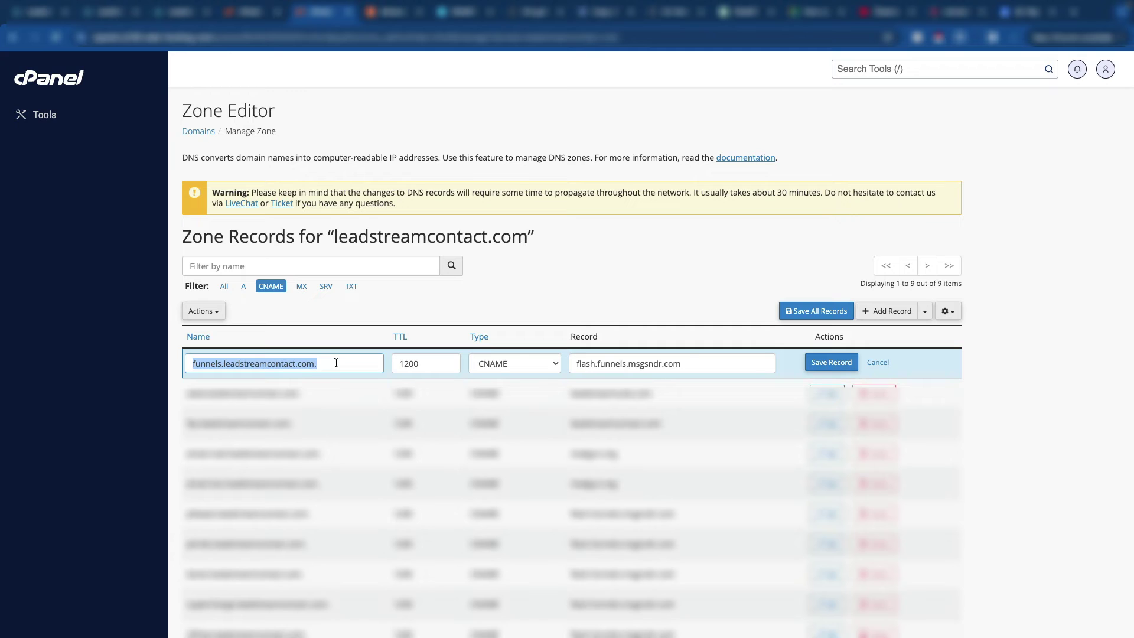
click(875, 365)
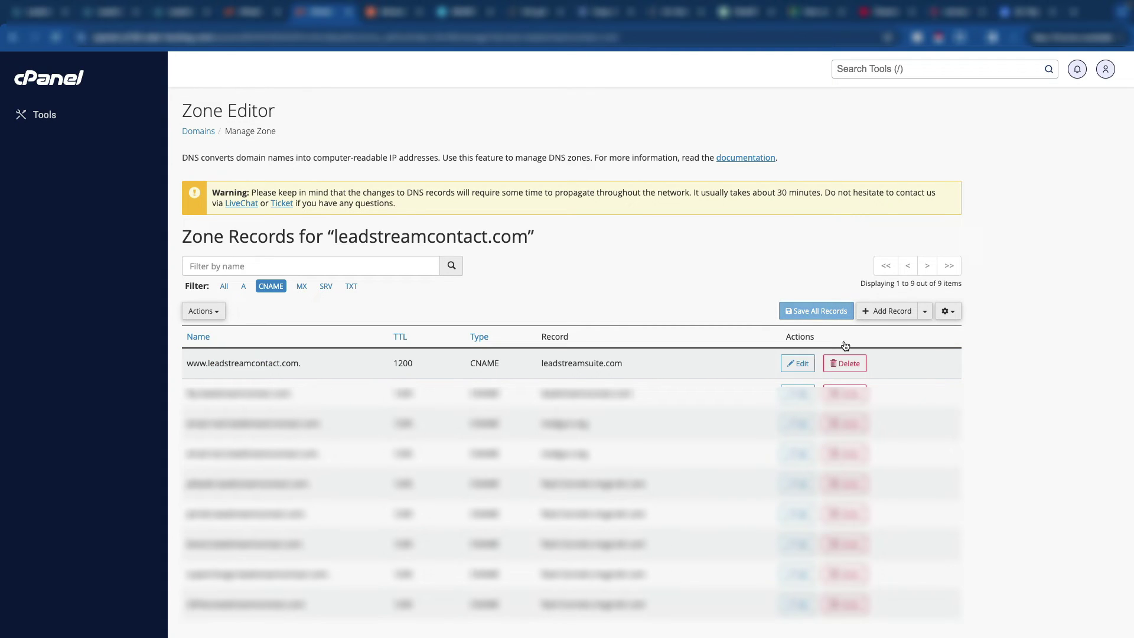
click(888, 311)
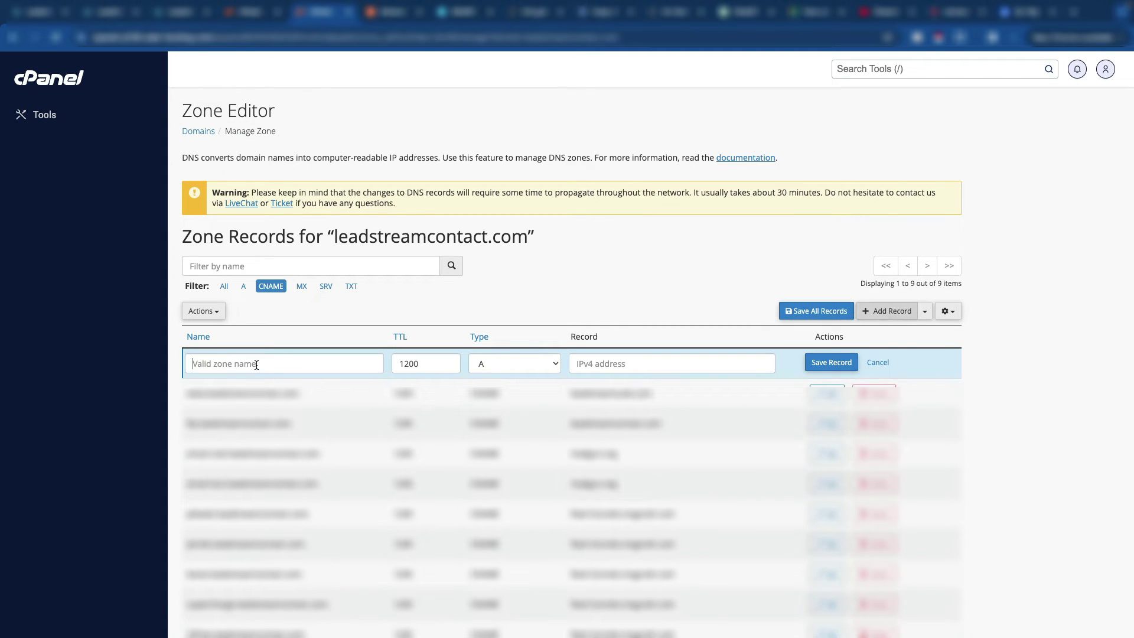
click(256, 364)
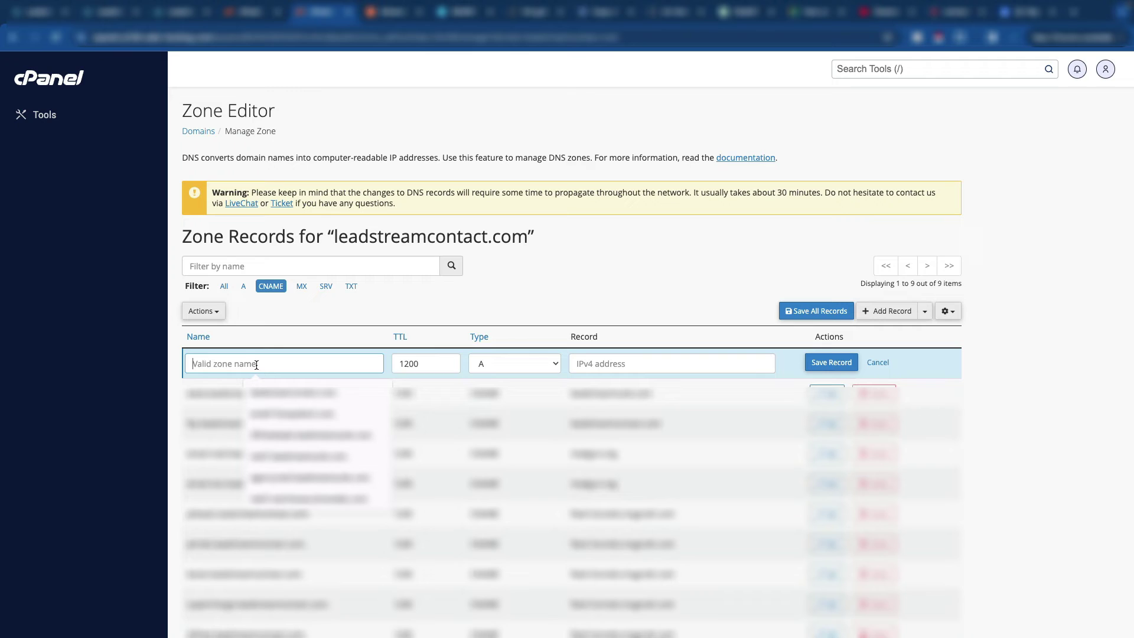
text(email.mail1)
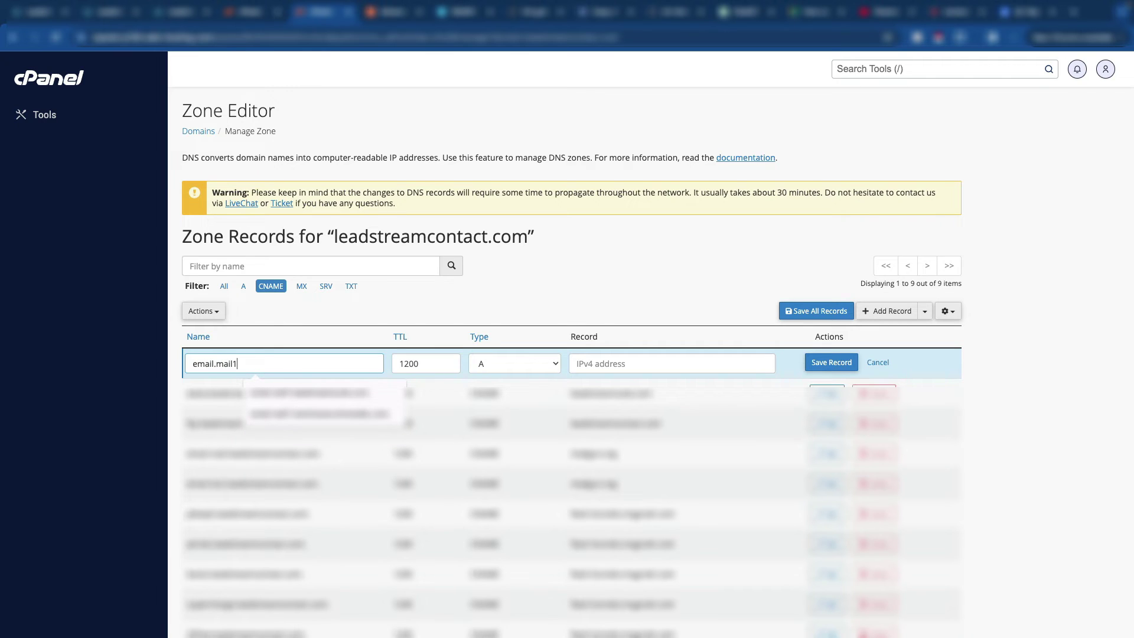
key(Tab)
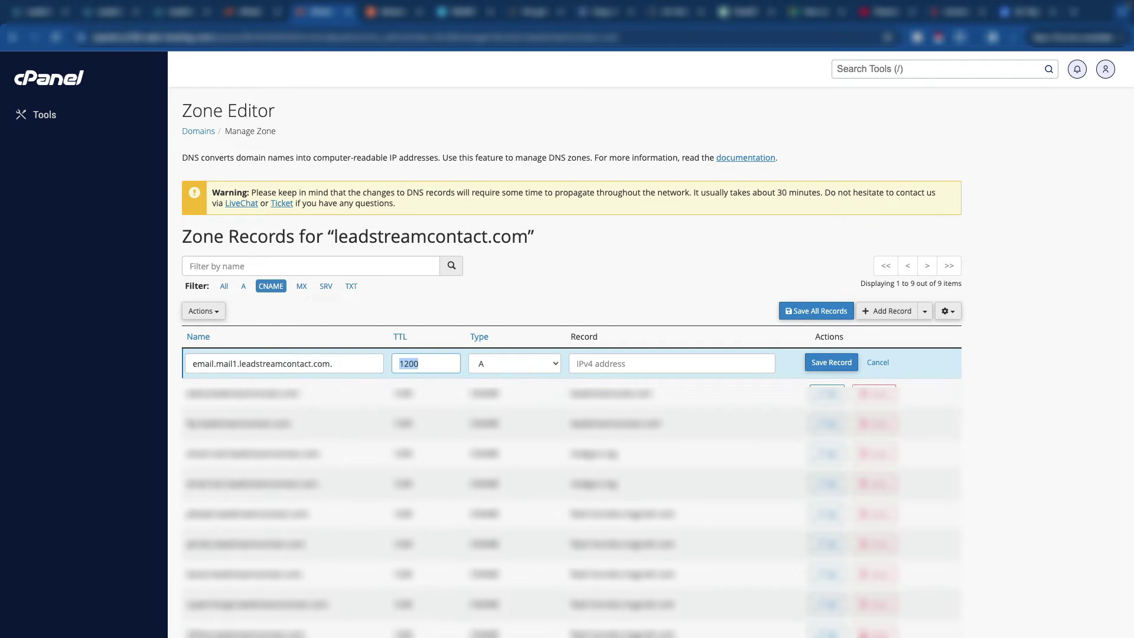
Step: Retype the new record's name as email.mail1.promformguard.com
click(238, 363)
click(336, 363)
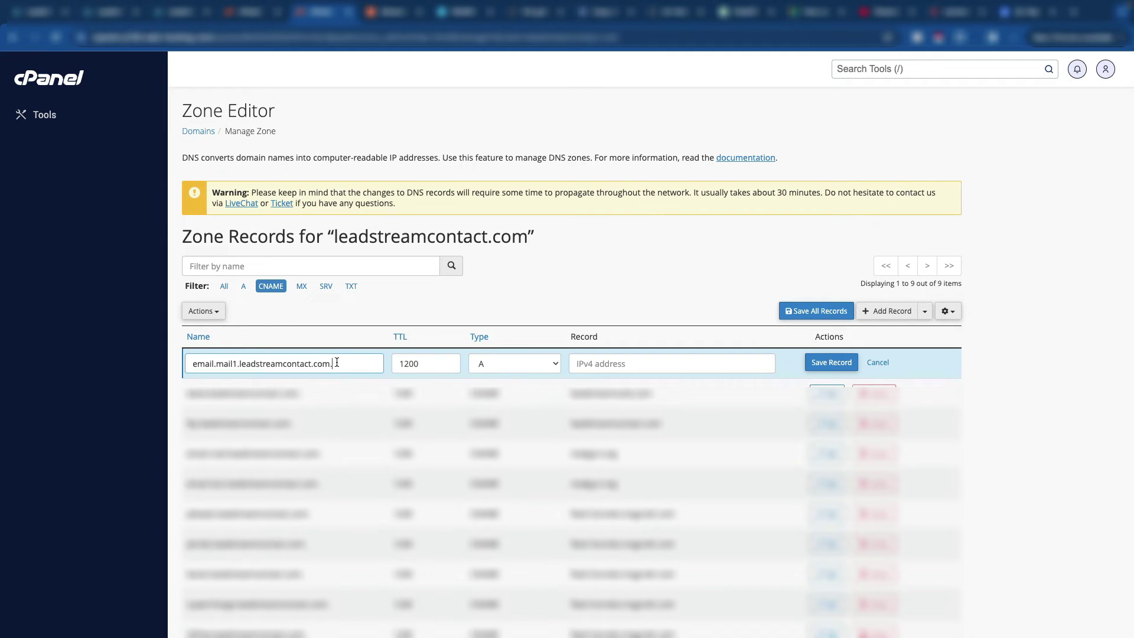
drag(335, 363, 178, 363)
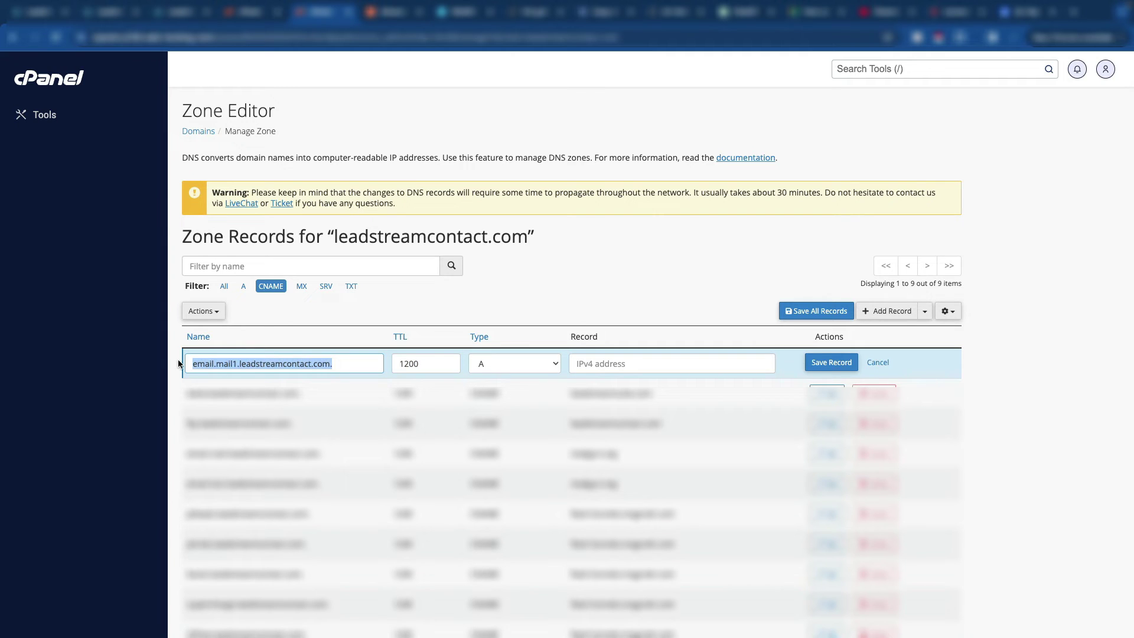
text(email.maiil)
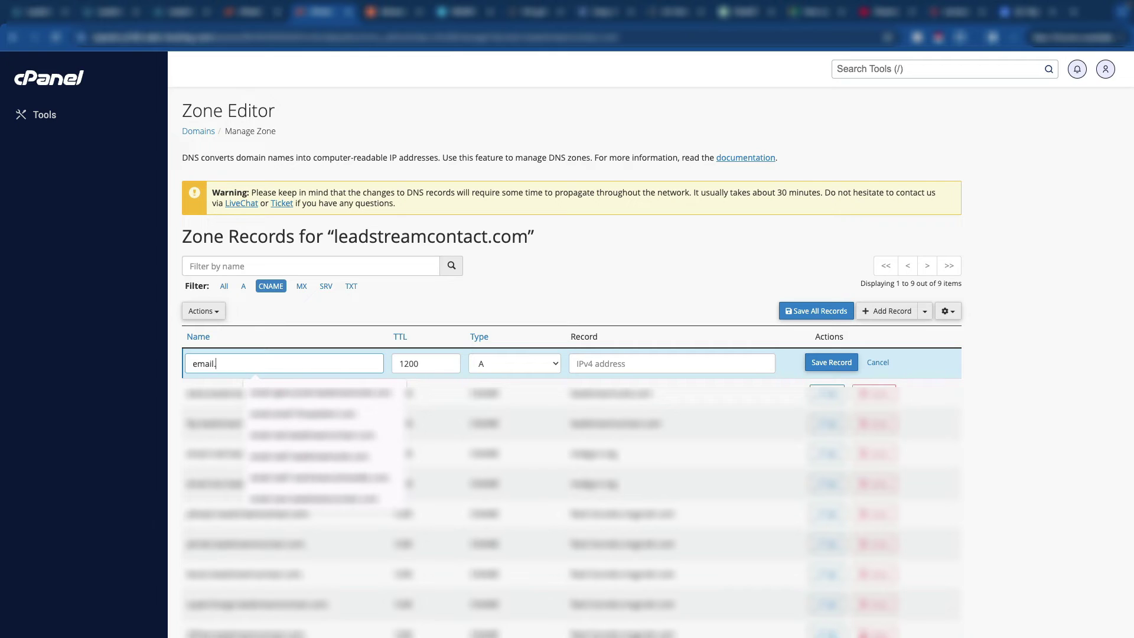
key(BackSpace)
key(BackSpace)
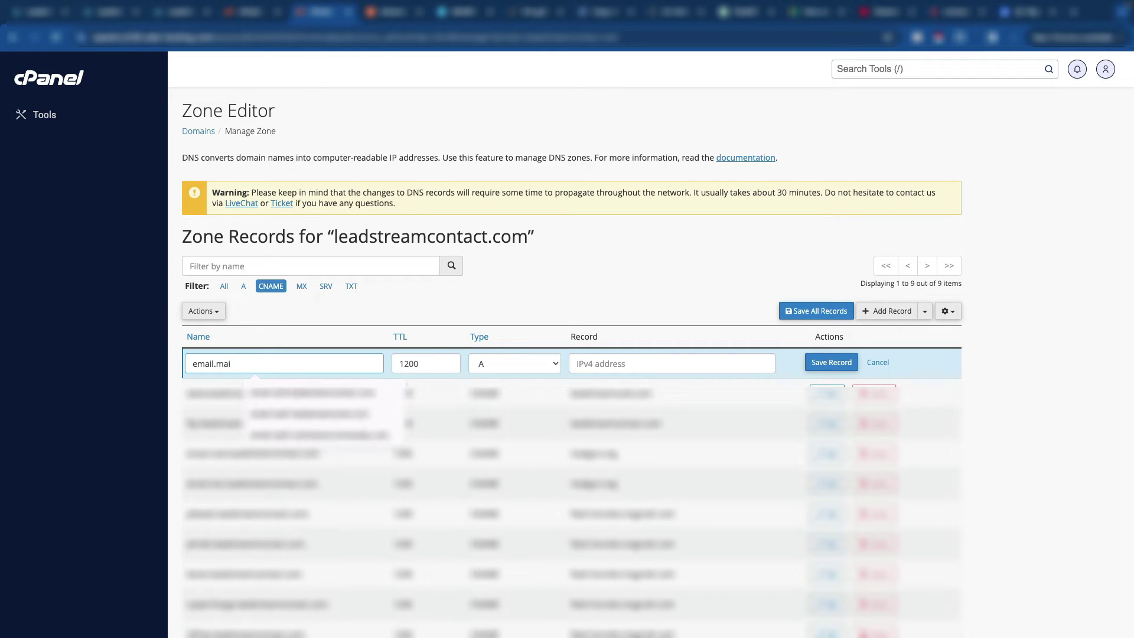
text(l1.)
key(BackSpace)
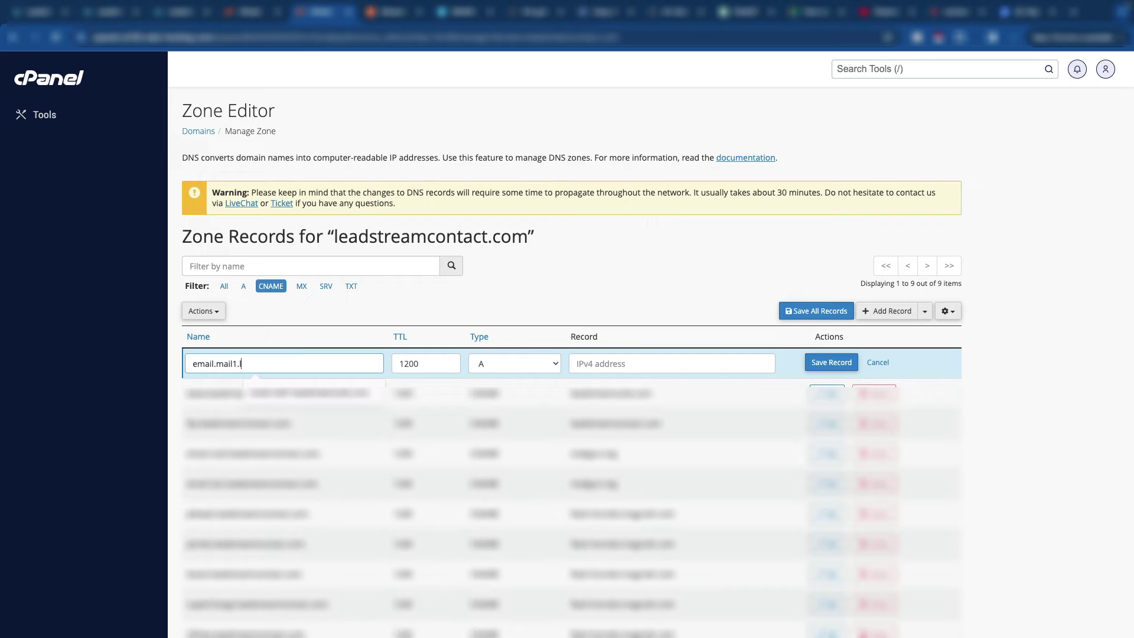
text(@profr)
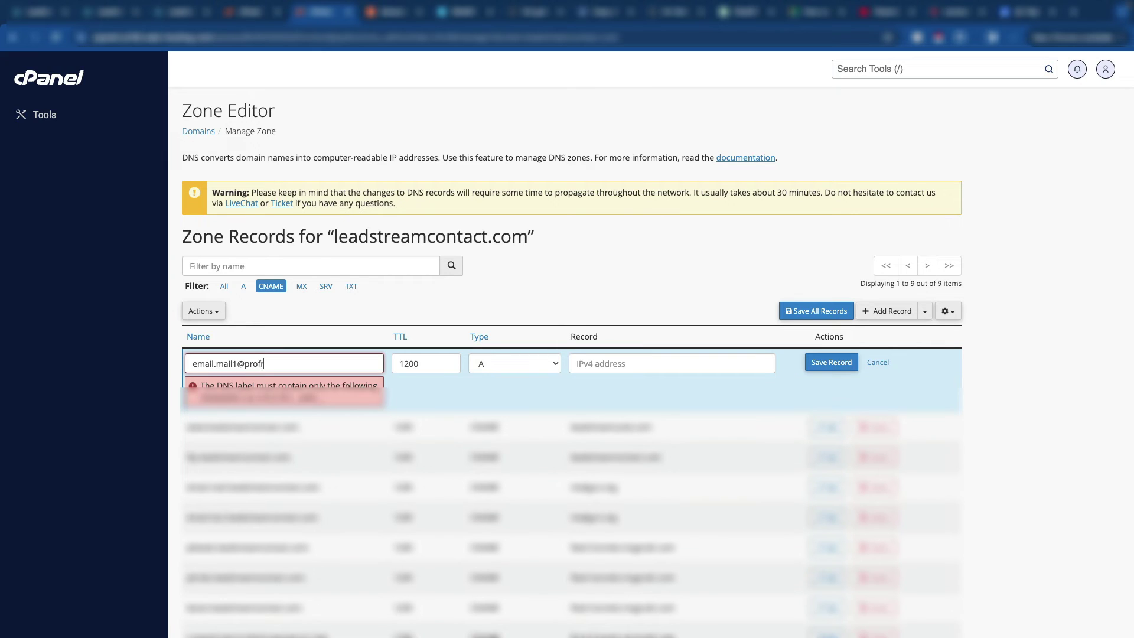
text(ommguard.com)
key(BackSpace)
key(BackSpace)
key(BackSpace)
key(BackSpace)
key(BackSpace)
key(BackSpace)
key(BackSpace)
key(BackSpace)
key(BackSpace)
key(BackSpace)
text(.)
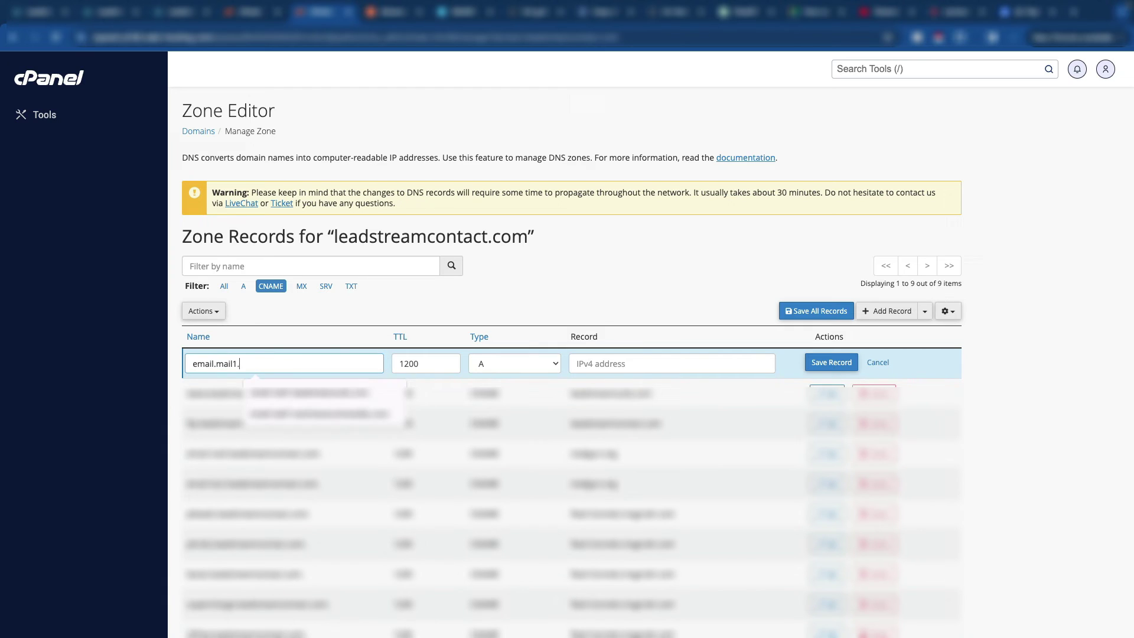
text(promformguard.c)
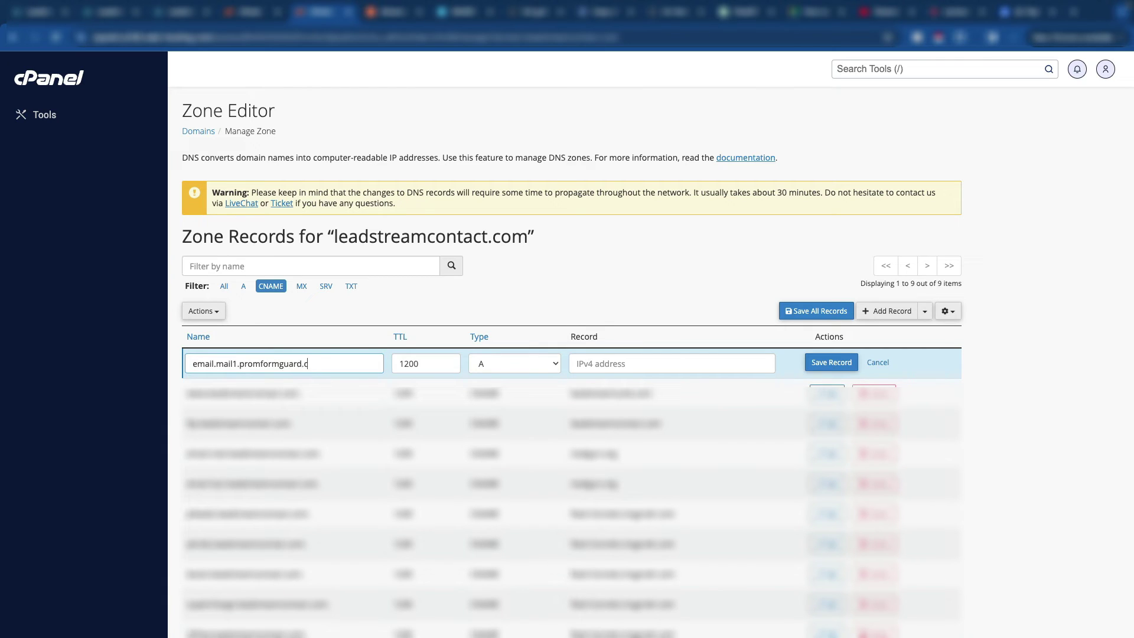
text(om)
key(Tab)
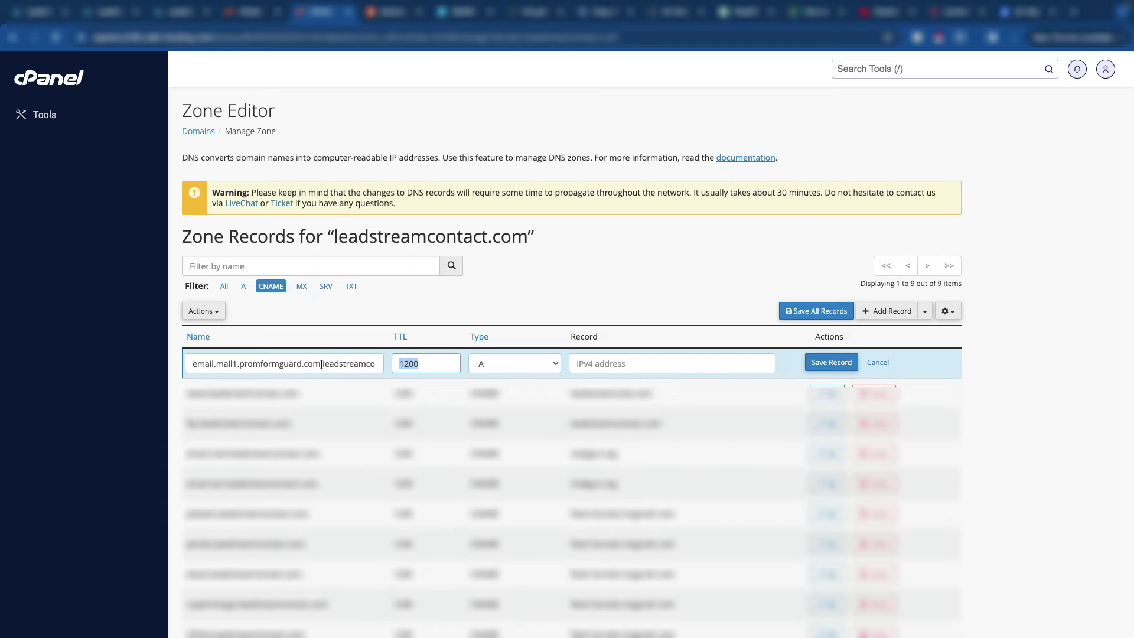
Step: Discard the unfinished email.mail1 record without saving it
click(321, 363)
double_click(353, 243)
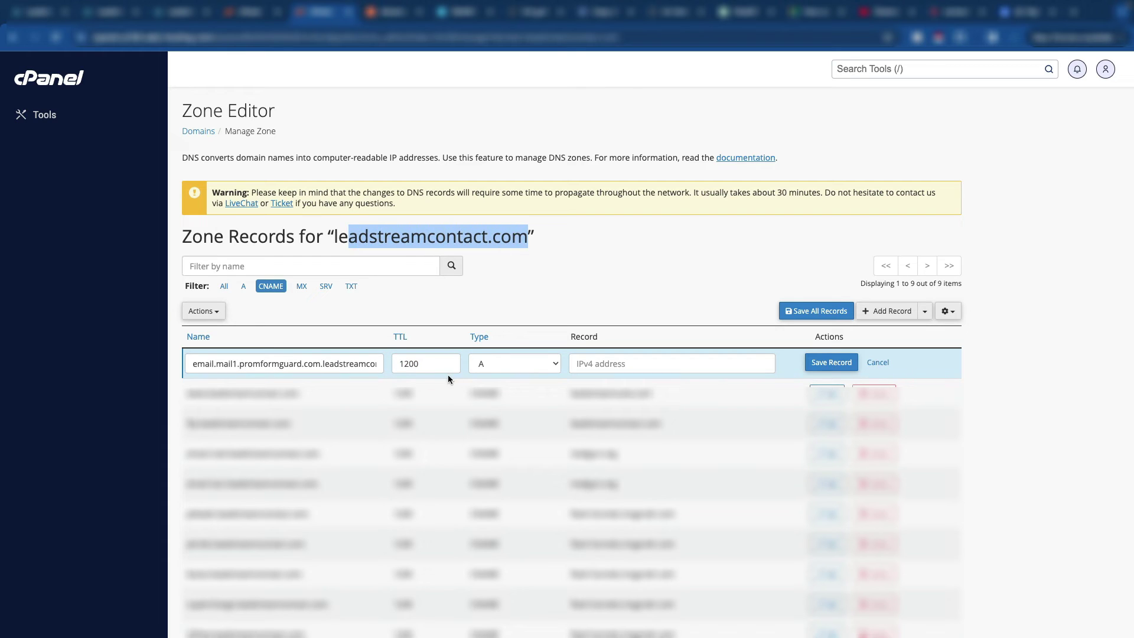
click(623, 245)
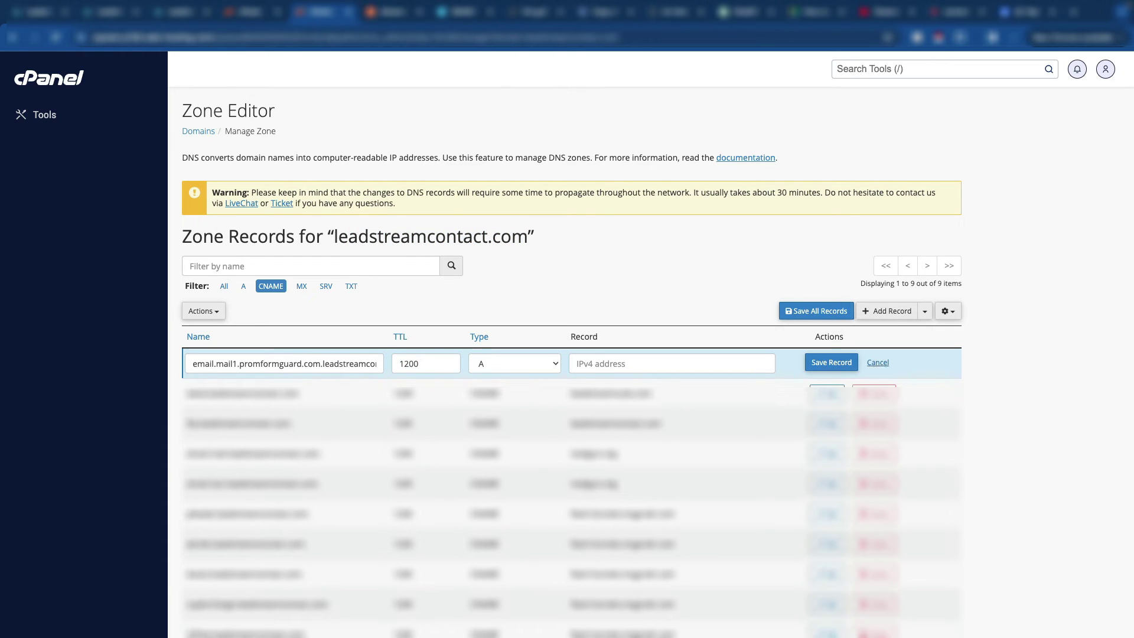
click(878, 362)
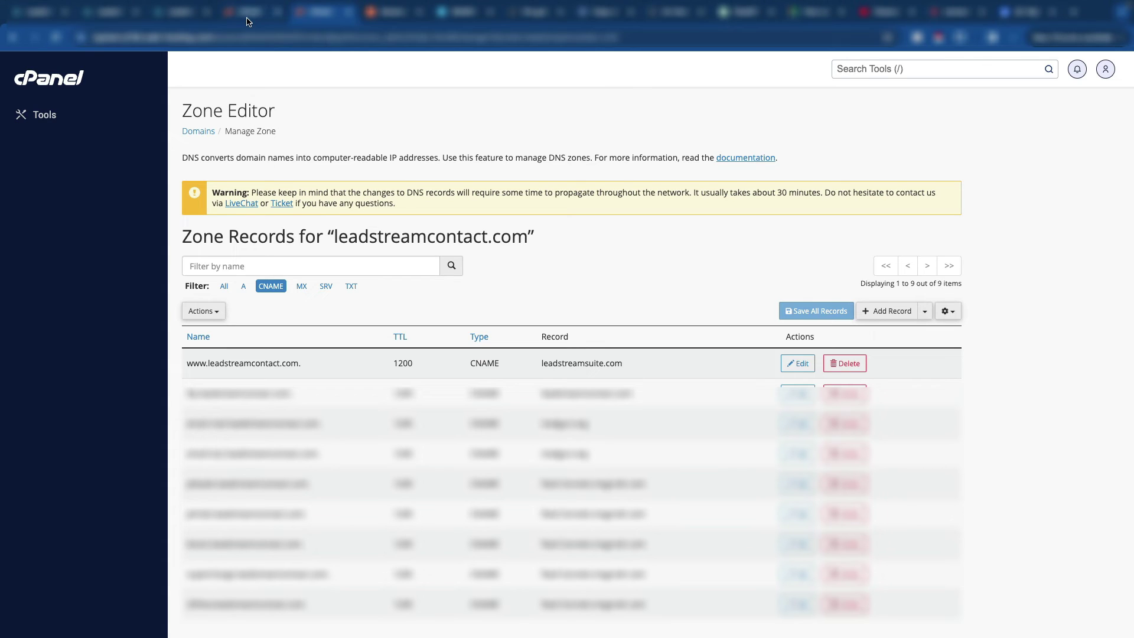
Step: Verify the mail1.proformguard.com DNS records in LeadConnector so all five show Verified
click(180, 12)
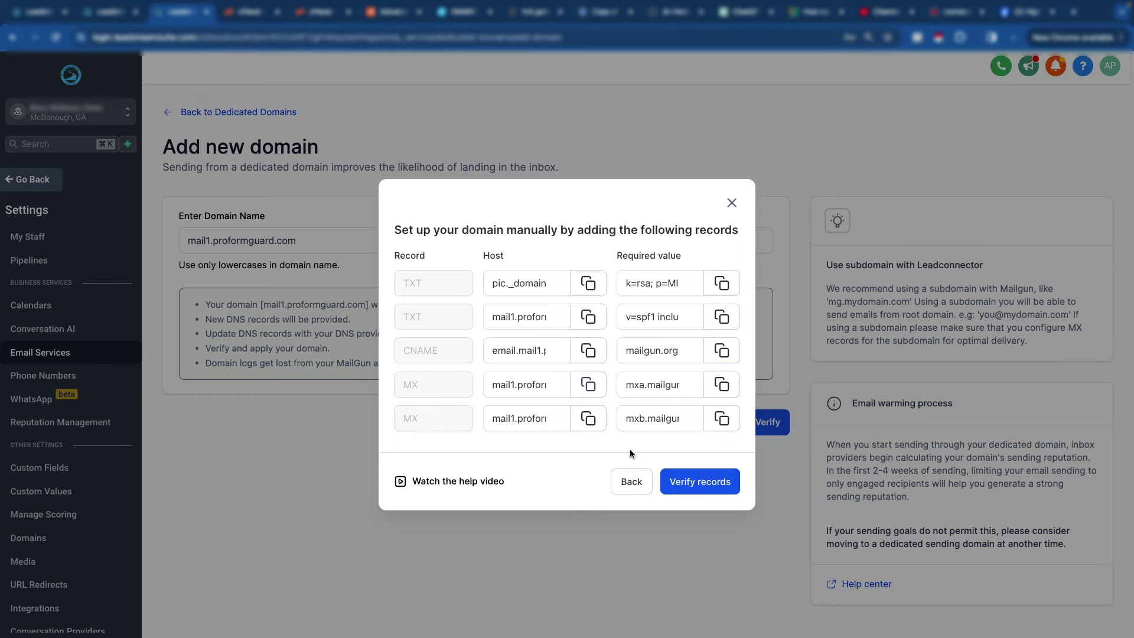
click(700, 489)
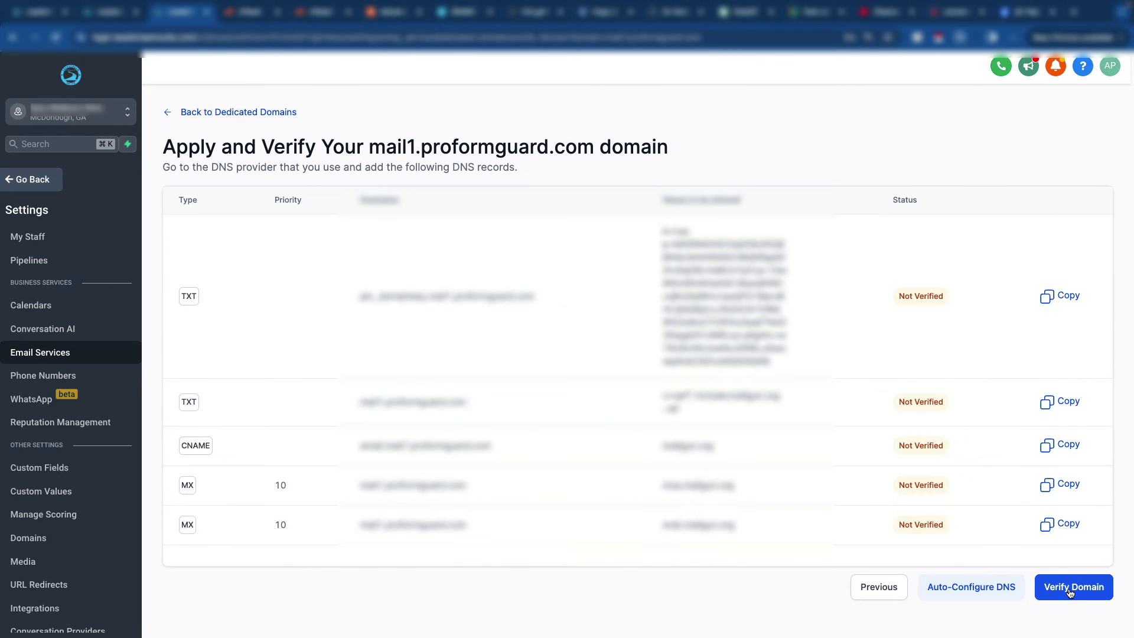
click(1070, 590)
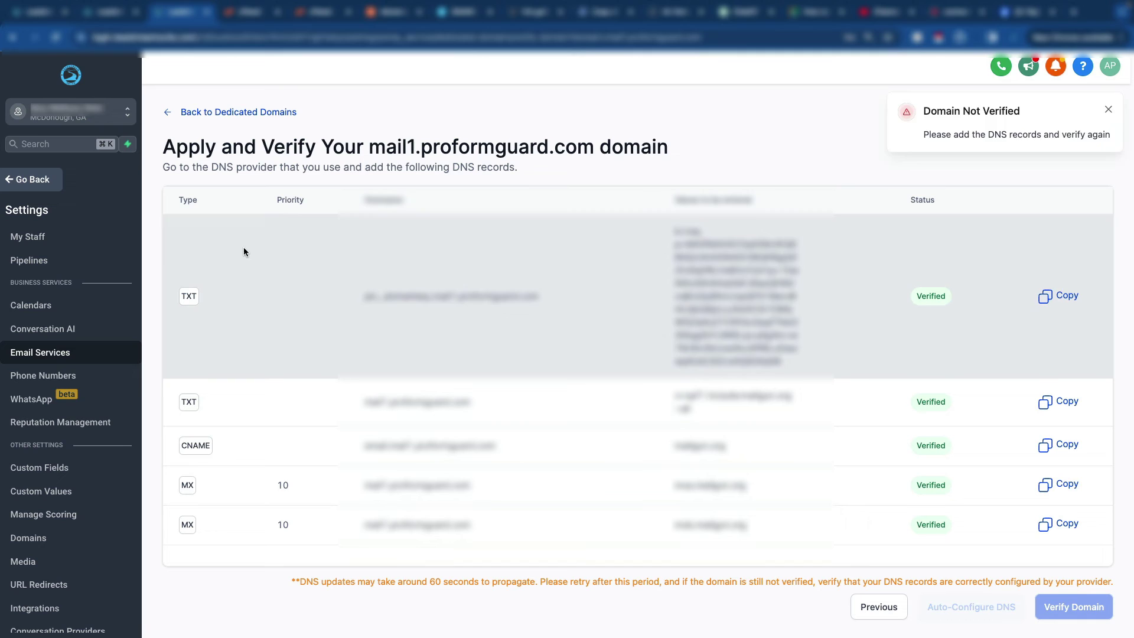
Step: Open EasyDMARC's DMARC Record Generator page in the browser
mouse_move(844, 4)
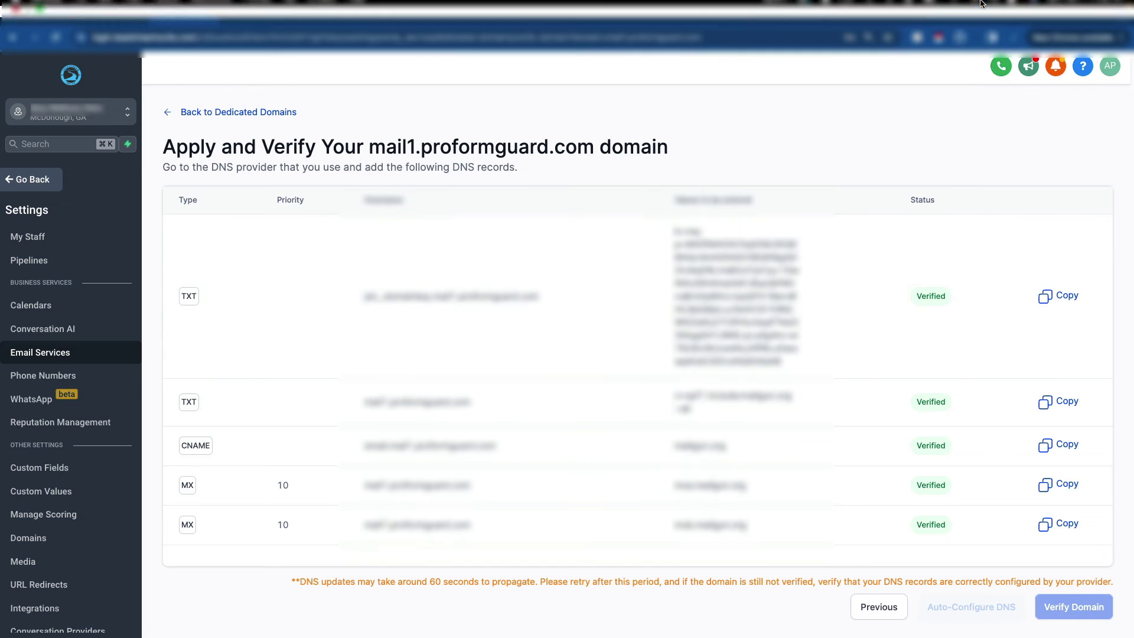
click(849, 6)
click(855, 52)
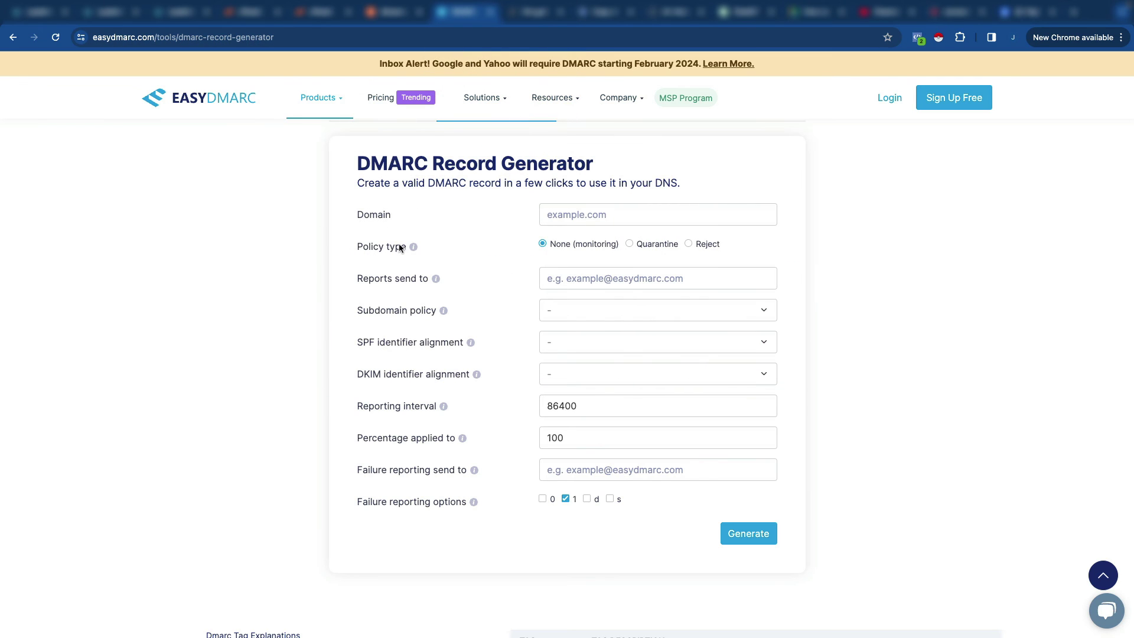
Step: Enter domain proformguard.com with Reject policy and the aggregate-reports address
click(565, 215)
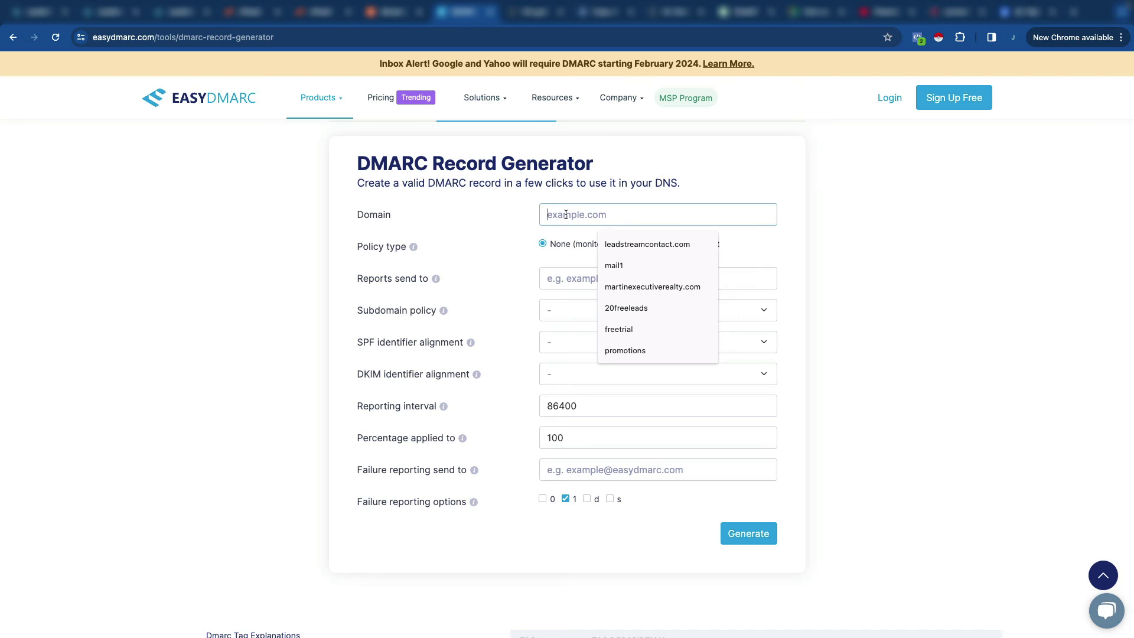
text(proformguar)
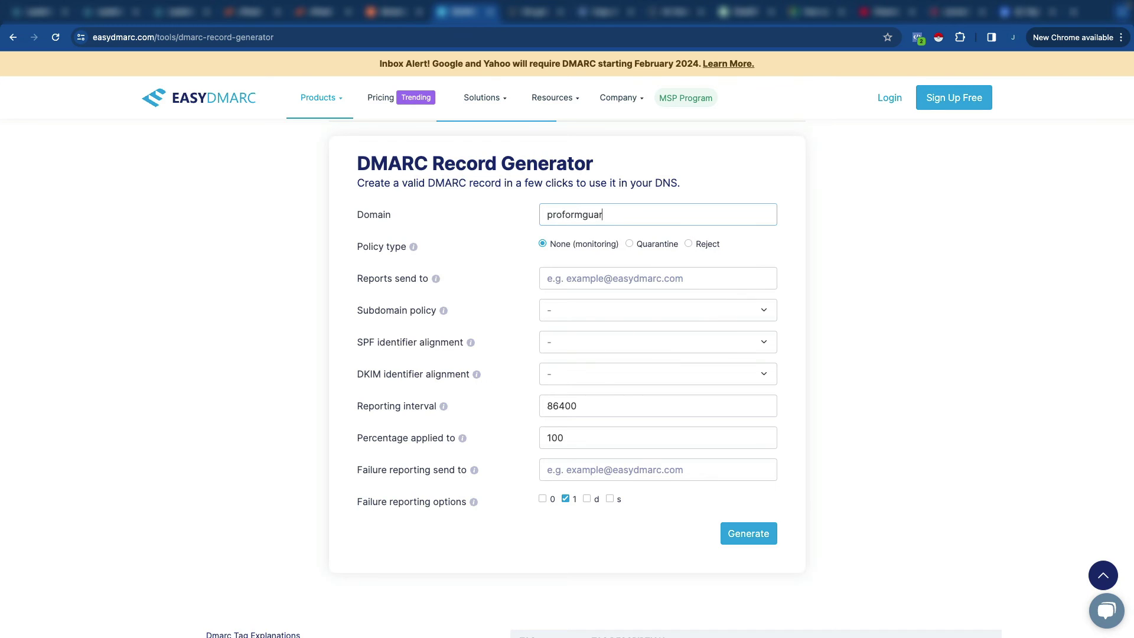
text(d.com)
key(Tab)
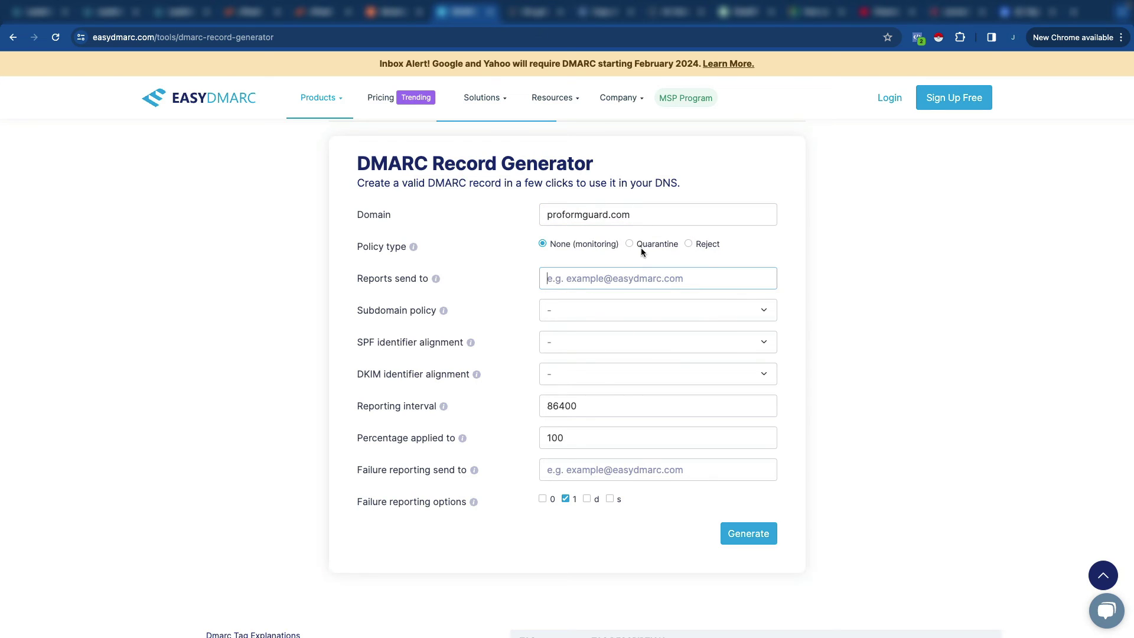
click(688, 245)
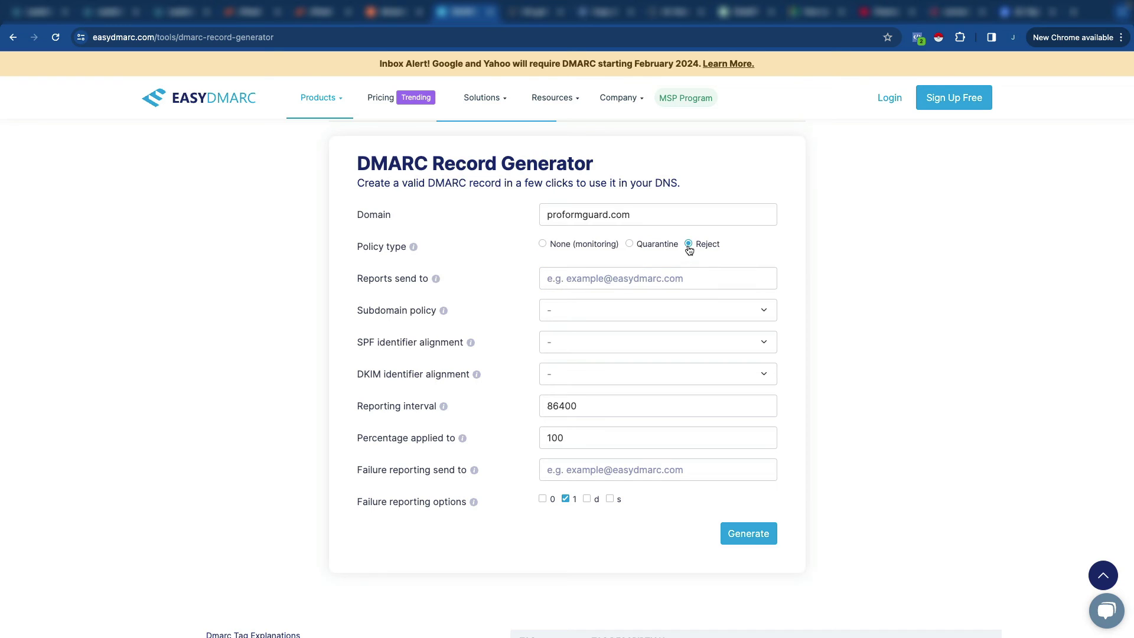
click(586, 280)
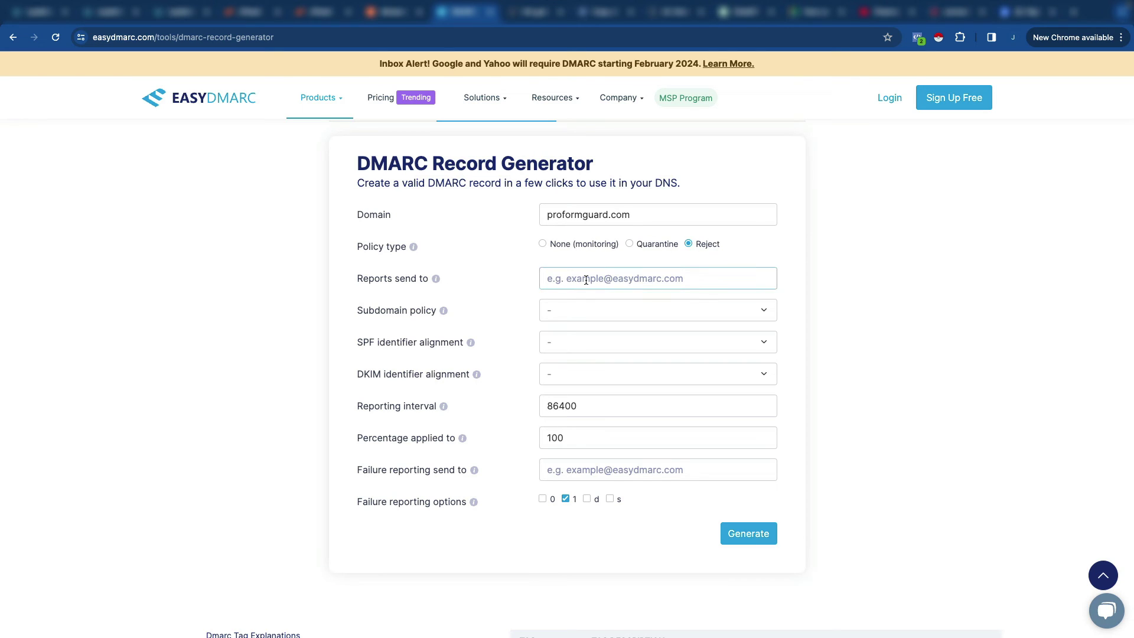
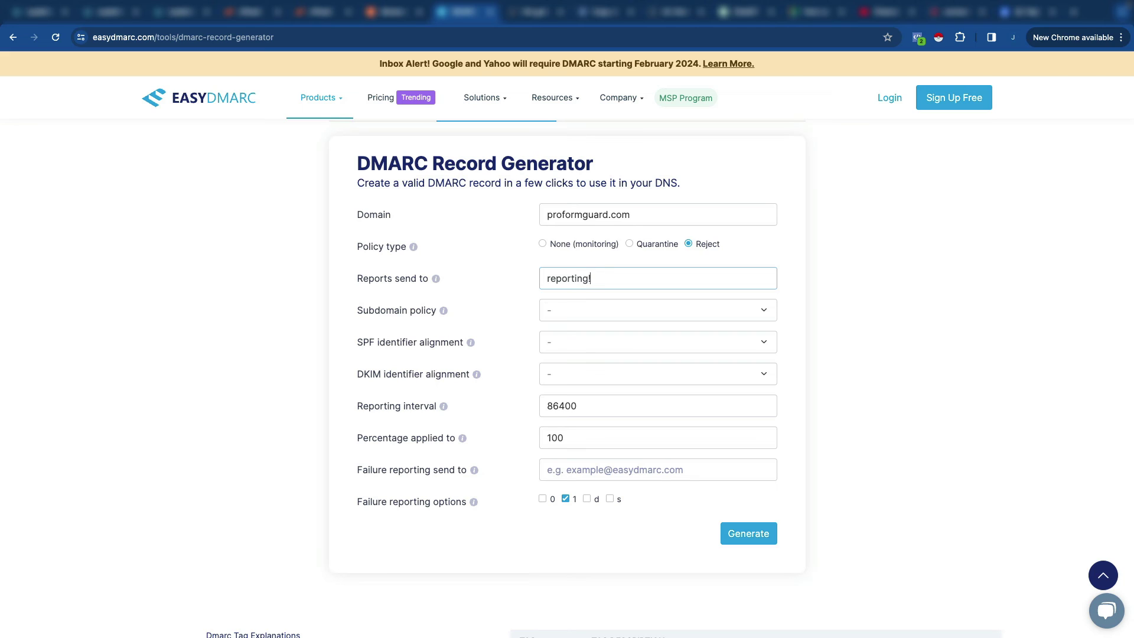
Step: Set subdomain policy to reject and both SPF and DKIM alignment to Strict
click(596, 321)
scroll(650, 339, down, 1)
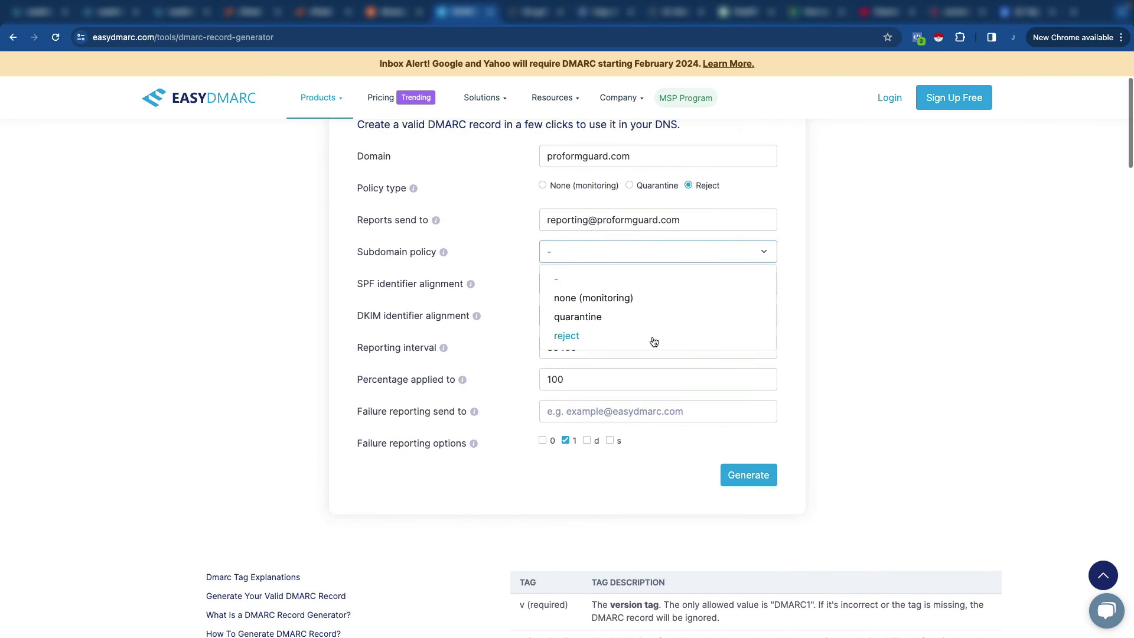
click(572, 338)
click(588, 287)
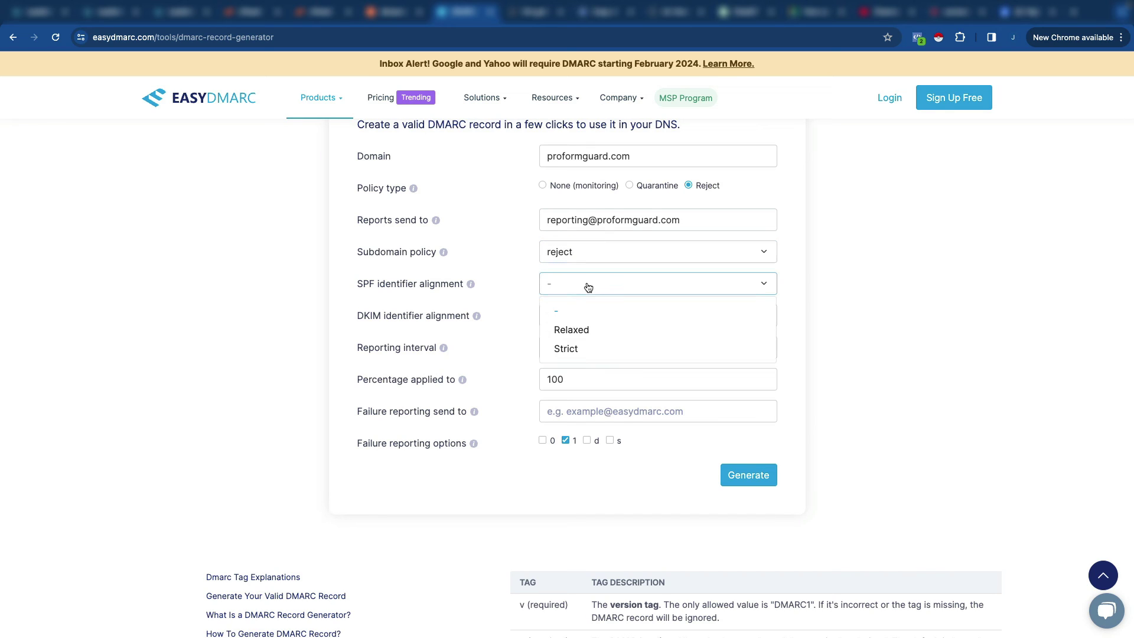
click(577, 349)
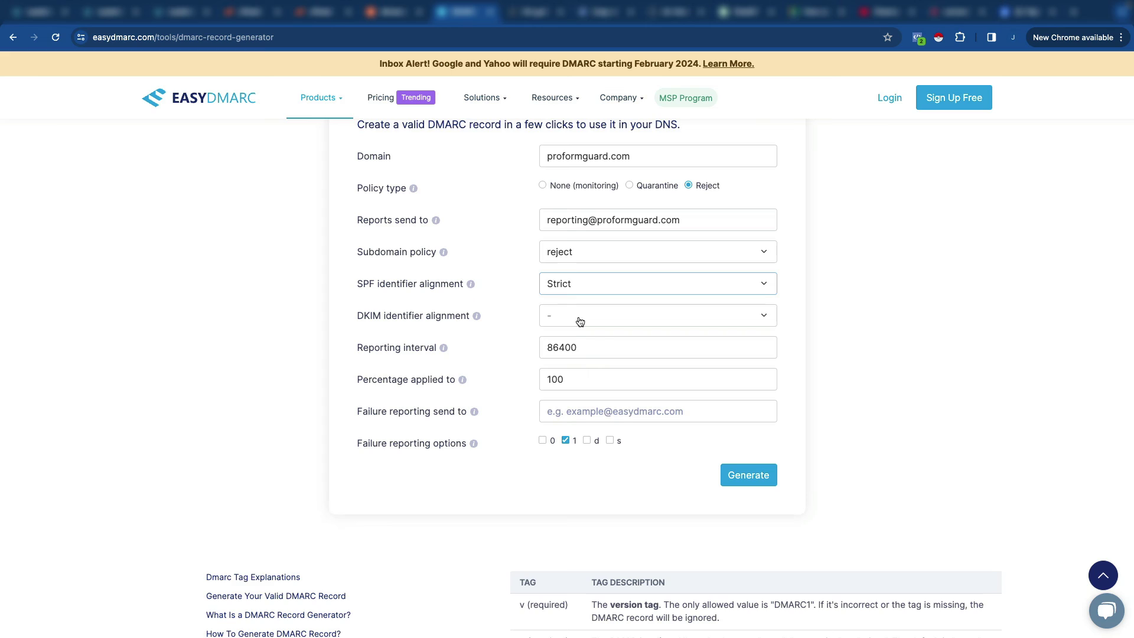
click(580, 321)
click(574, 379)
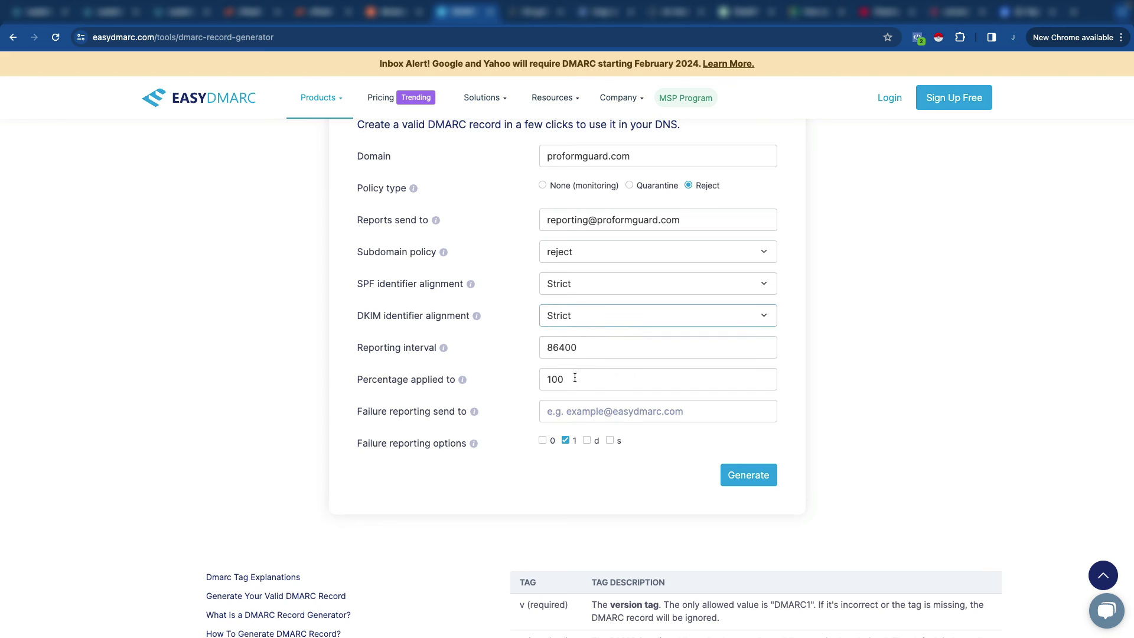
Step: Fill in the proformguard.com failure-reporting address
click(620, 413)
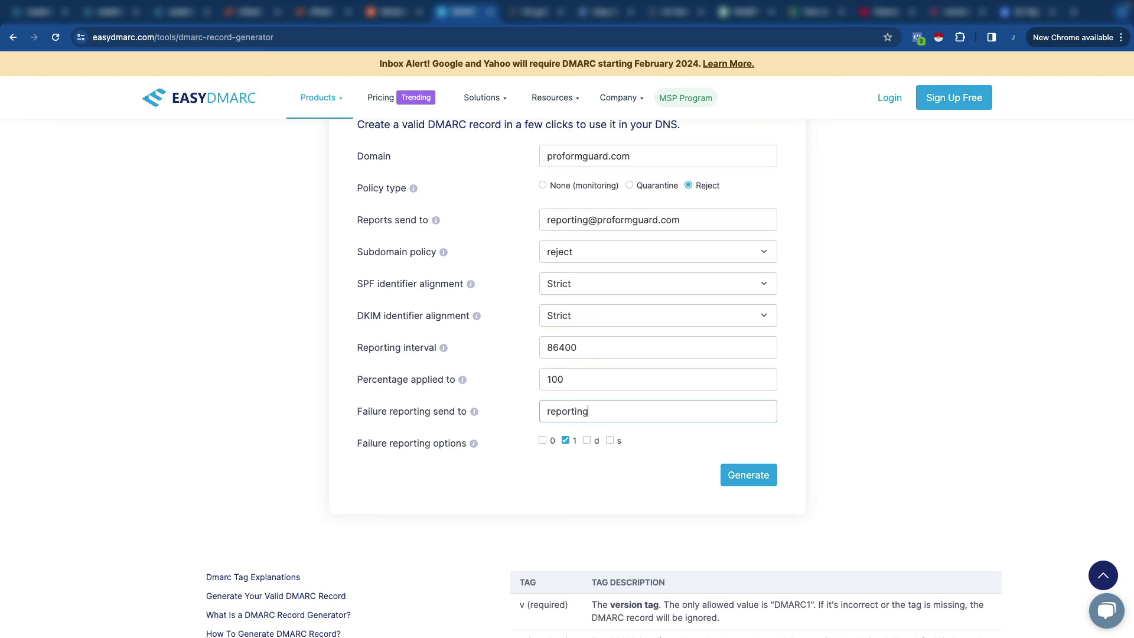
Step: Generate the DMARC record and review its v=DMARC1;p=reject value and the warning
click(743, 483)
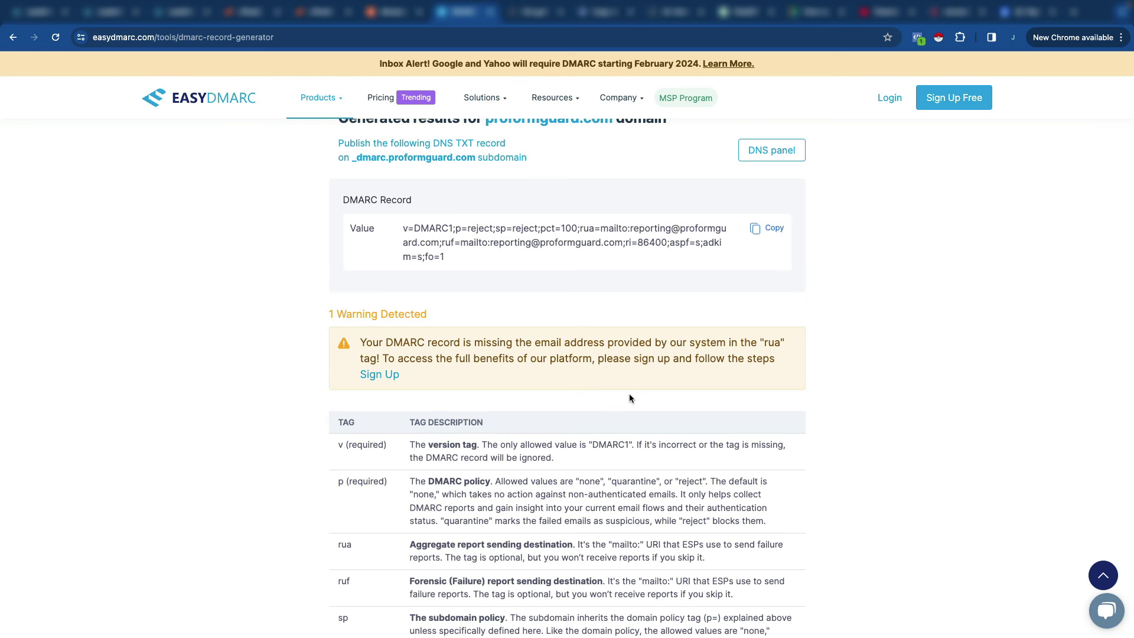
scroll(620, 355, up, 1)
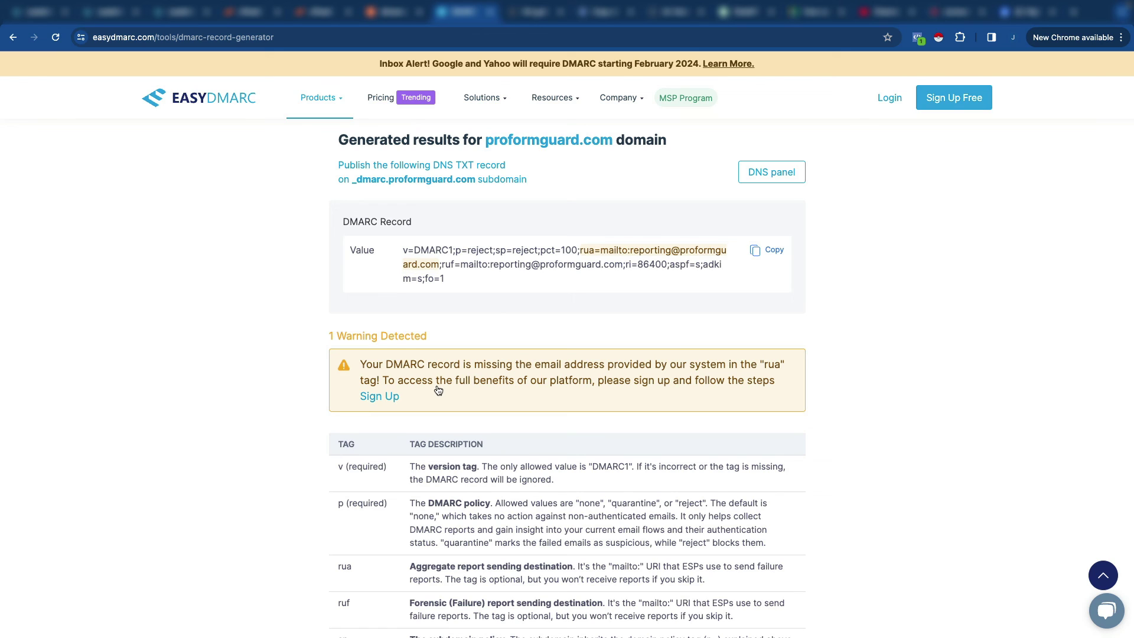
scroll(485, 396, down, 1)
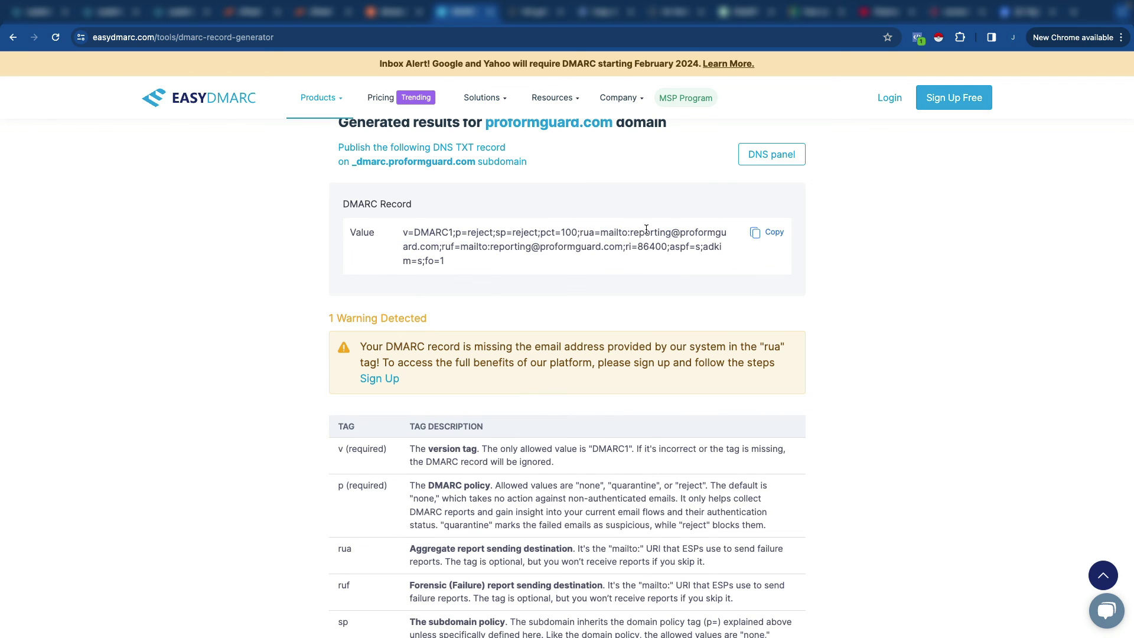
scroll(574, 243, down, 4)
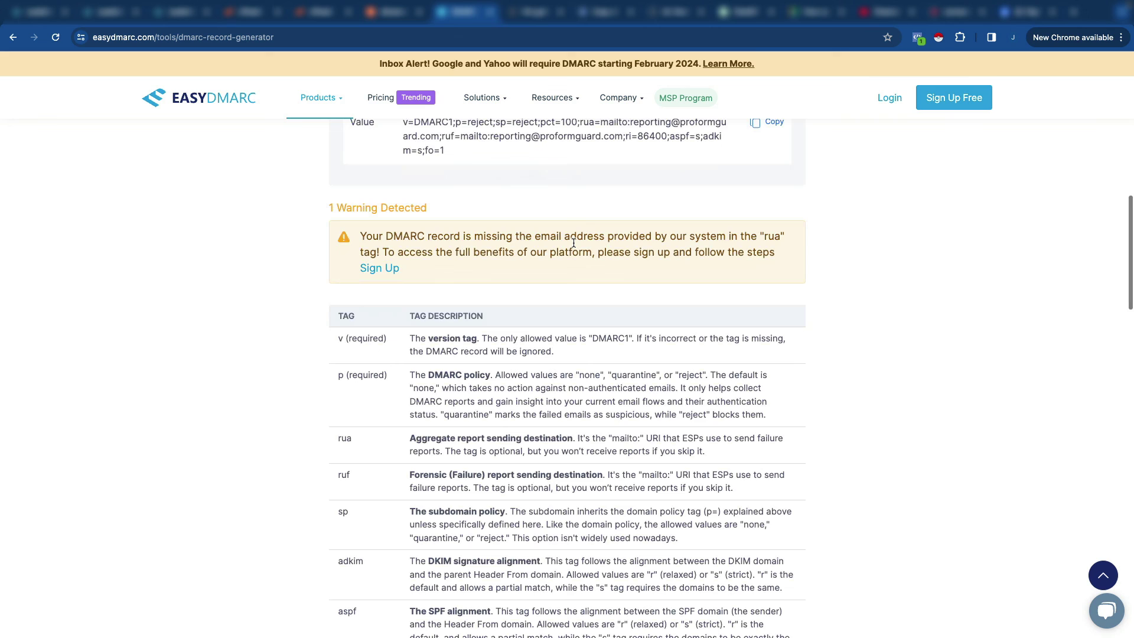
scroll(573, 242, up, 1)
scroll(573, 243, up, 2)
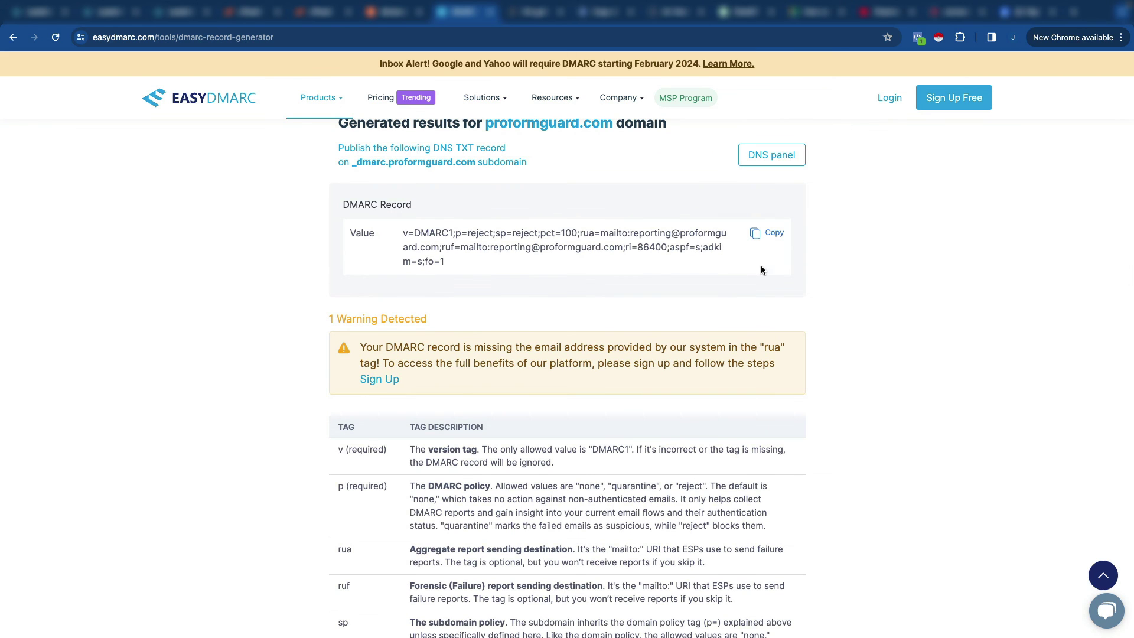
Step: Copy the generated DMARC value and highlight the _dmarc subdomain it belongs on
click(760, 233)
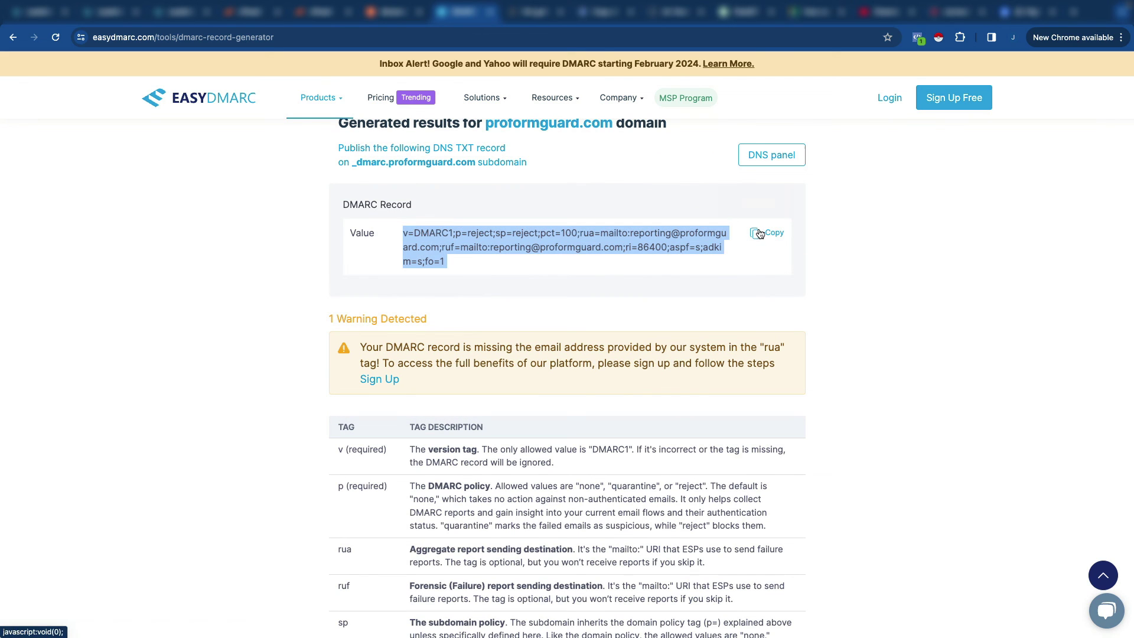
click(389, 15)
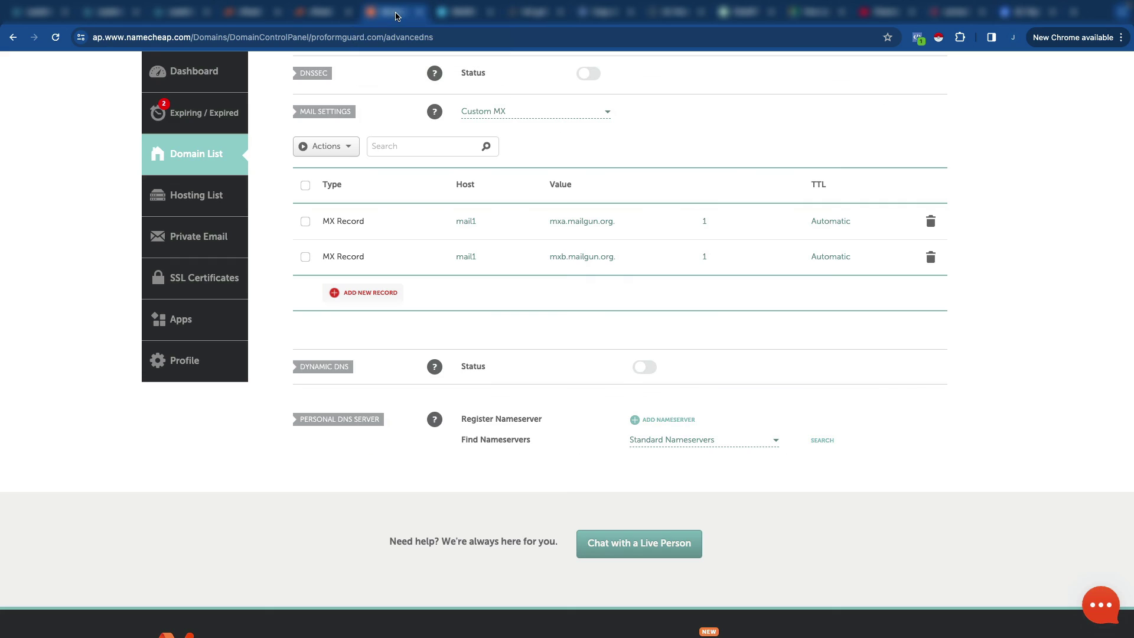
scroll(473, 256, up, 2)
scroll(473, 256, up, 5)
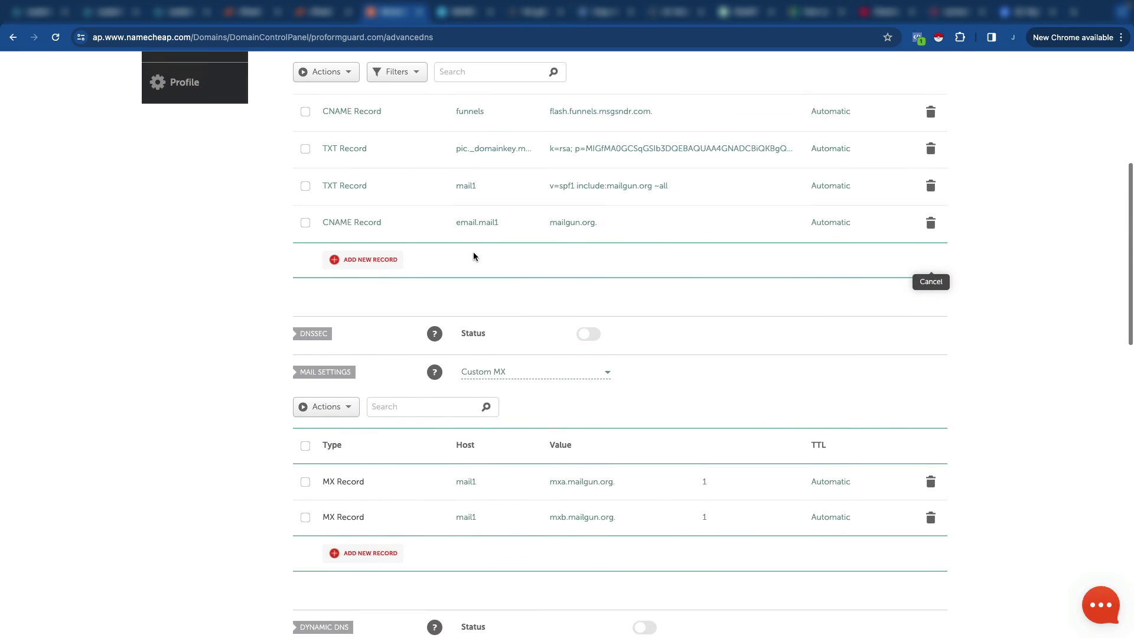
click(462, 13)
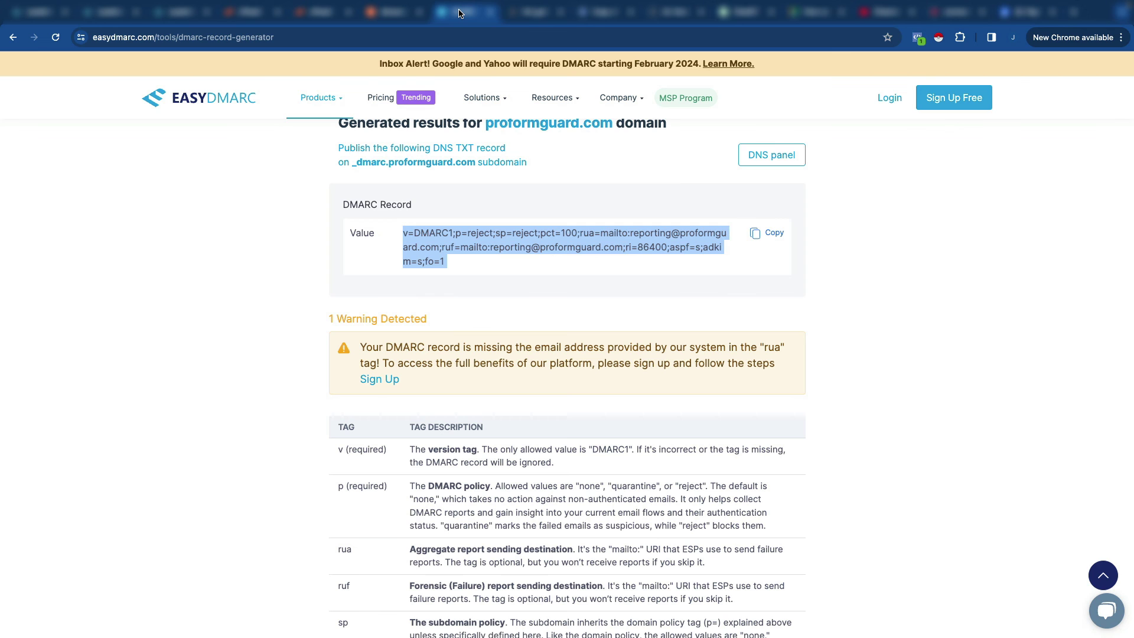
scroll(328, 281, up, 1)
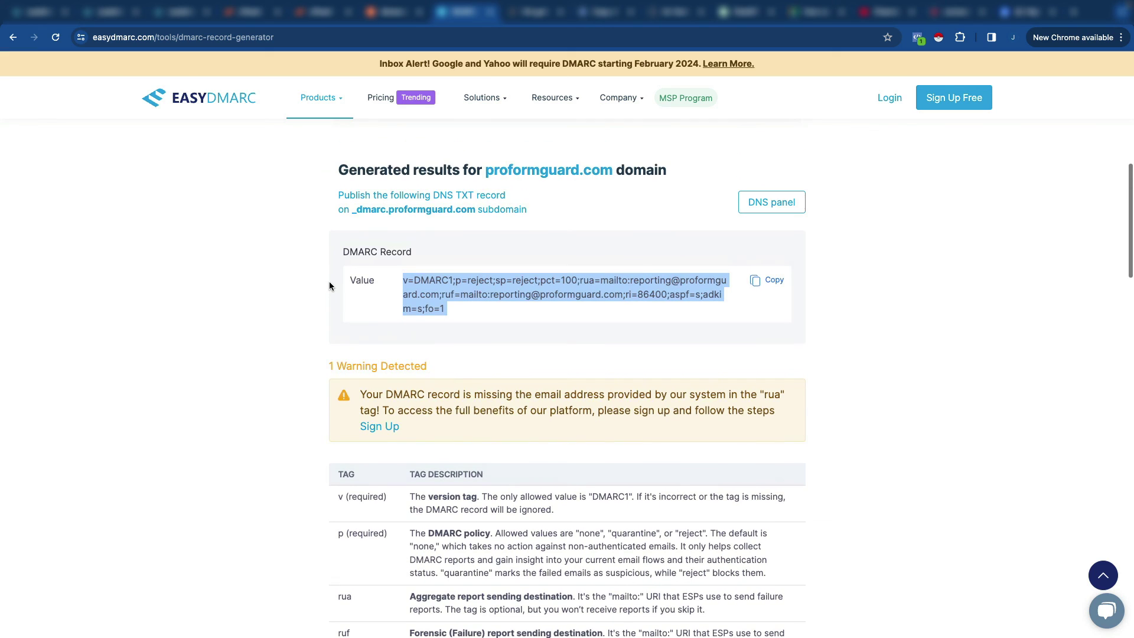
drag(523, 203, 537, 217)
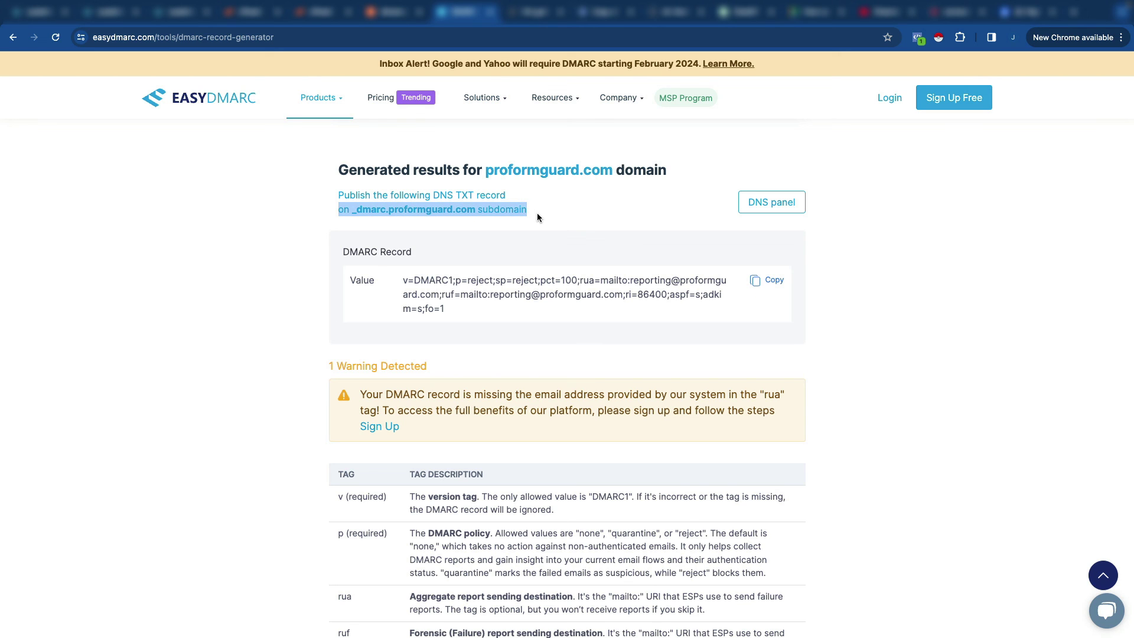
Step: Add a new TXT Record row in Namecheap's DNS records
click(394, 17)
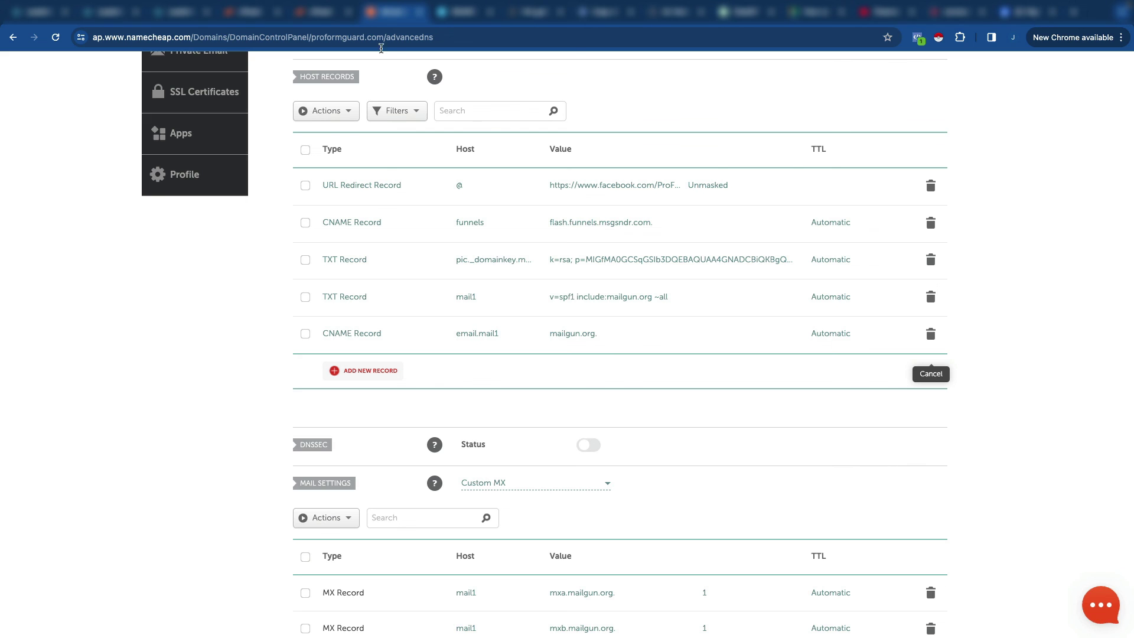
click(375, 369)
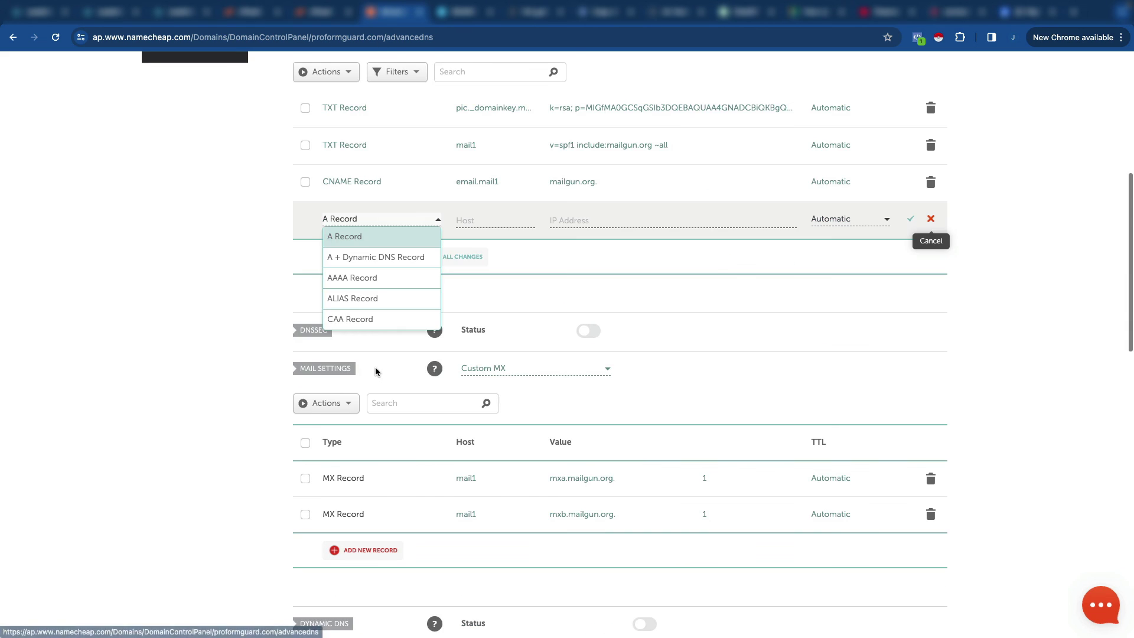
scroll(368, 298, down, 3)
click(366, 299)
Step: Set host _dmarc with the pasted DMARC value and save the record
click(471, 222)
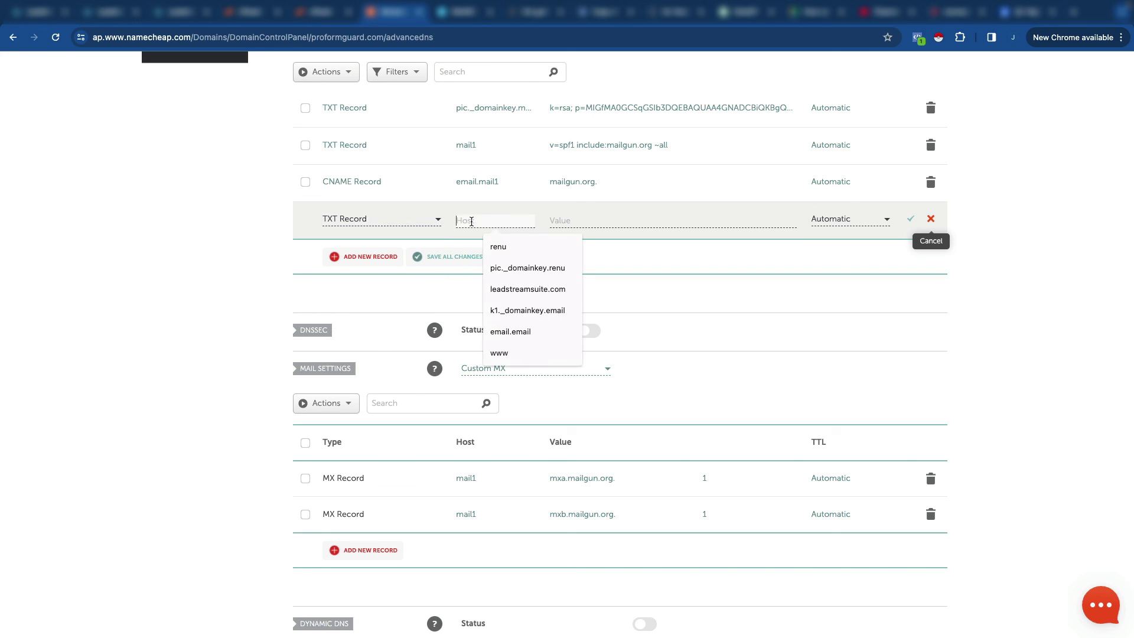
text(_dmarc)
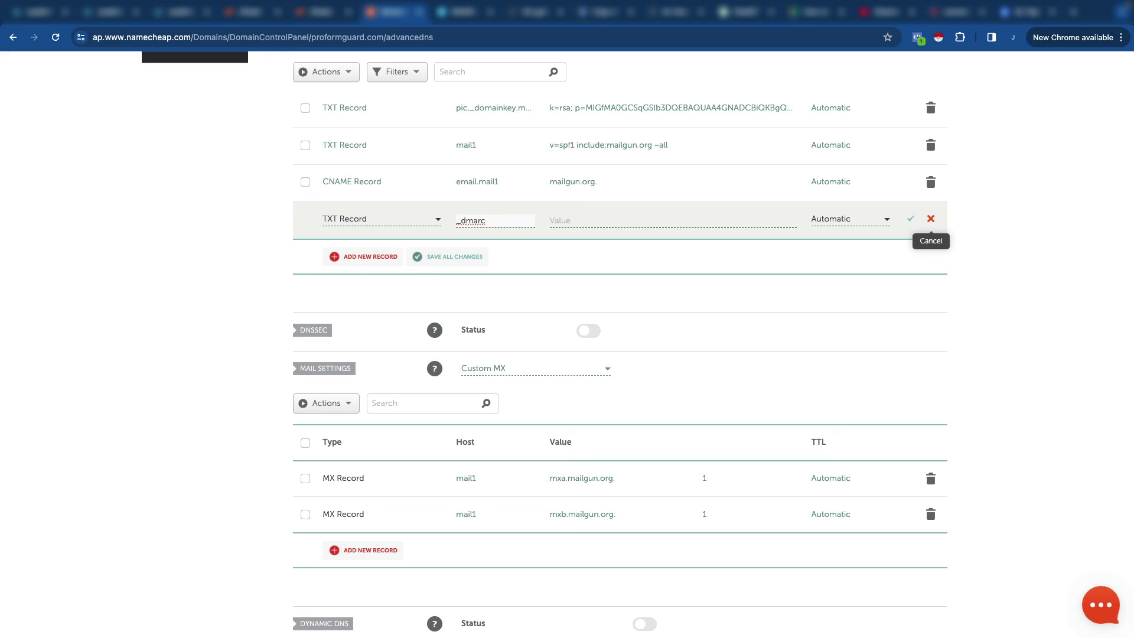
key(Tab)
key(ctrl+v)
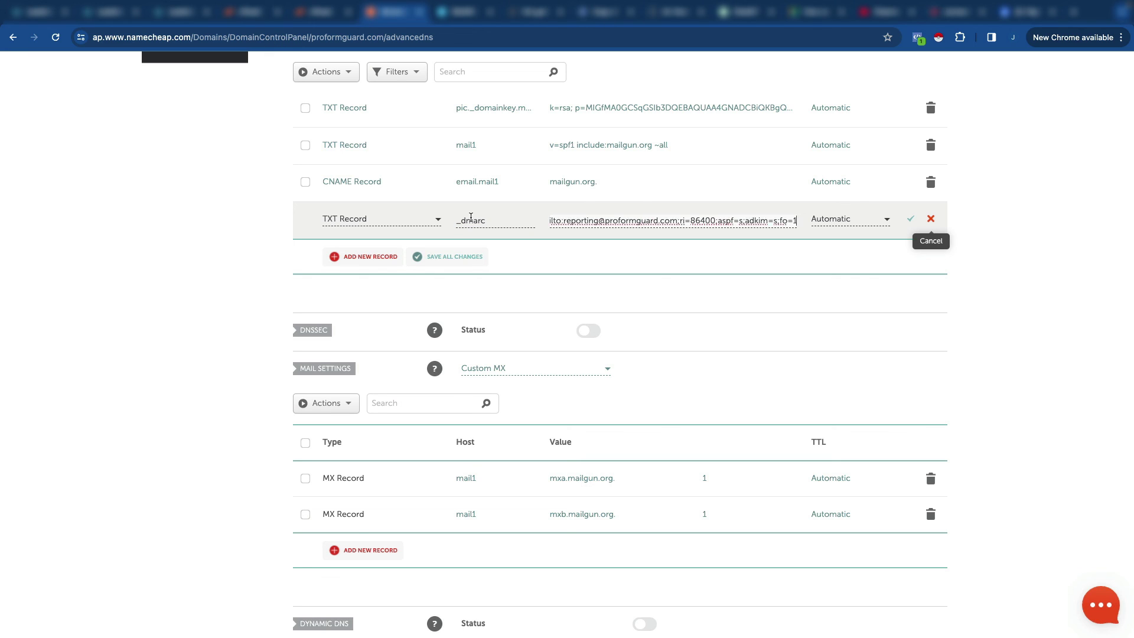
click(909, 220)
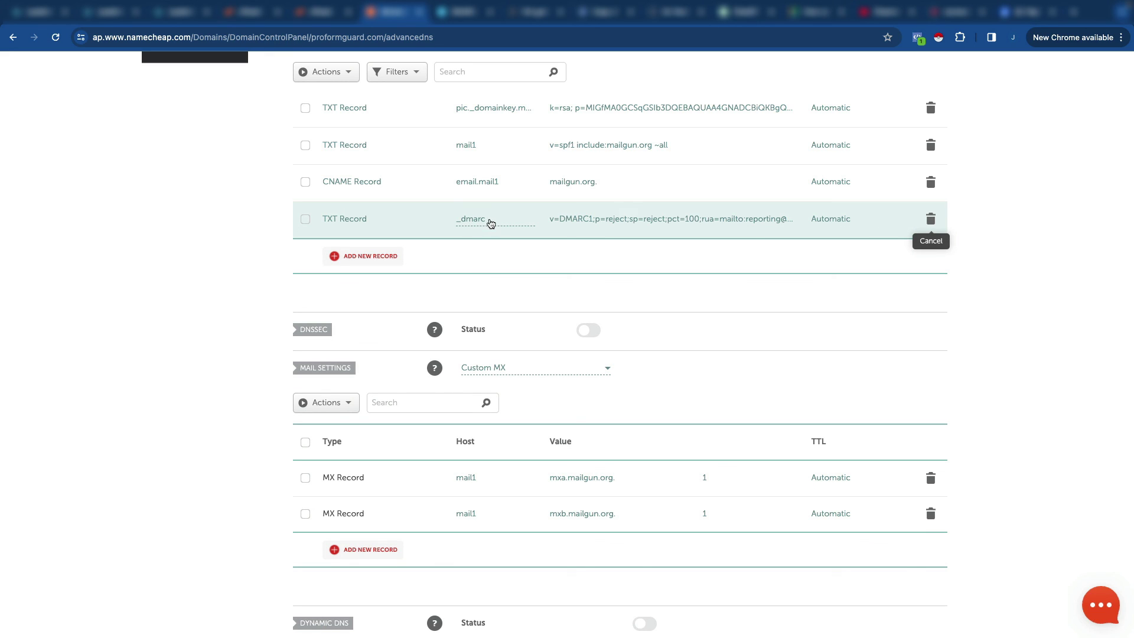
mouse_move(806, 4)
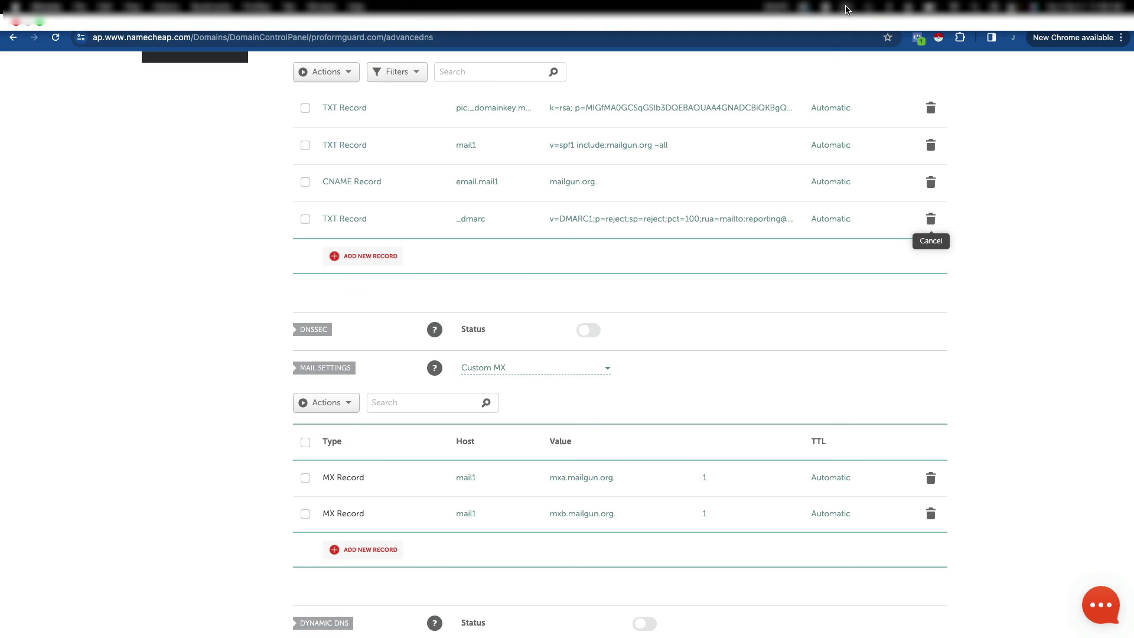
click(847, 8)
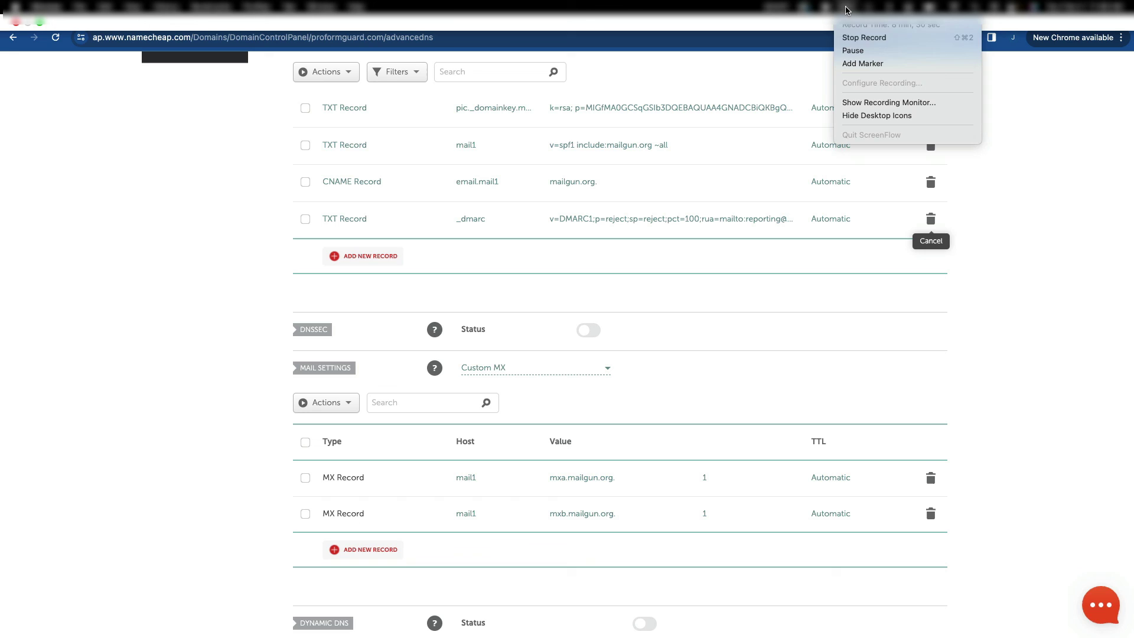